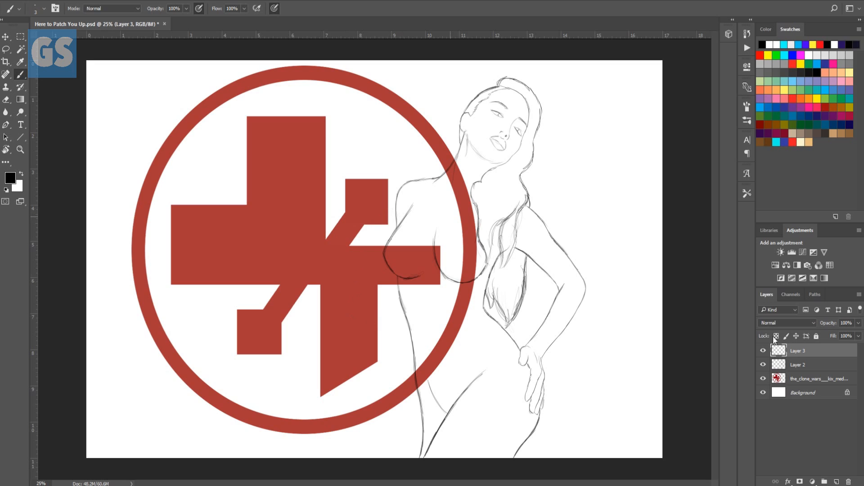
Make Layer 2 active and hide the layer with the red medical emblem.
{"action": "left_click", "coordinate": [824, 365]}
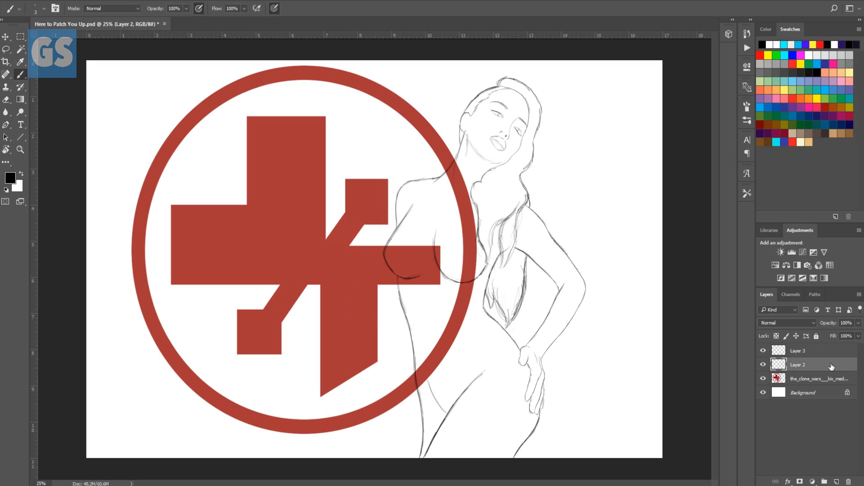
{"action": "left_click", "coordinate": [762, 378]}
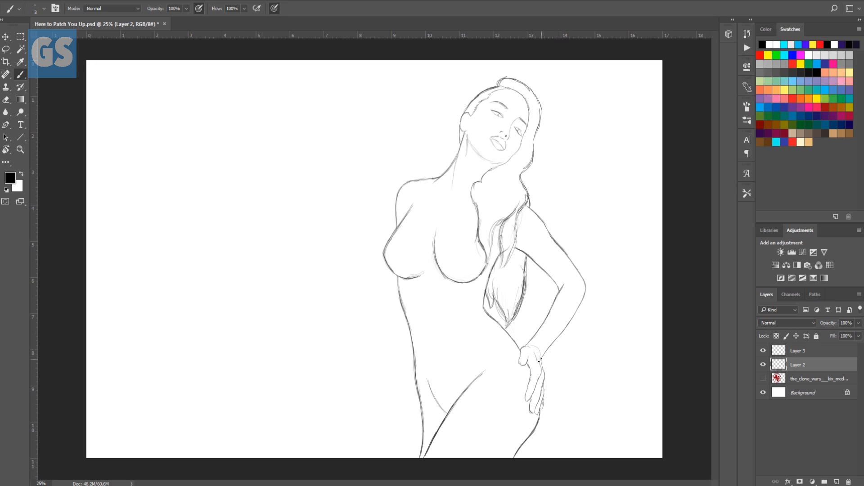
Try to redraw the bent forearm, elbow and wrist lines on Layer 2, and undo the strokes.
{"action": "mouse_move", "coordinate": [528, 345]}
{"action": "left_mouse_down"}
{"action": "mouse_move", "coordinate": [542, 363]}
{"action": "mouse_move", "coordinate": [524, 354]}
{"action": "mouse_move", "coordinate": [541, 336]}
{"action": "mouse_move", "coordinate": [521, 345]}
{"action": "mouse_move", "coordinate": [560, 293]}
{"action": "left_mouse_up"}
{"action": "mouse_move", "coordinate": [541, 321]}
{"action": "left_mouse_down"}
{"action": "mouse_move", "coordinate": [579, 268]}
{"action": "mouse_move", "coordinate": [573, 320]}
{"action": "mouse_move", "coordinate": [585, 294]}
{"action": "mouse_move", "coordinate": [543, 358]}
{"action": "mouse_move", "coordinate": [569, 295]}
{"action": "left_mouse_up"}
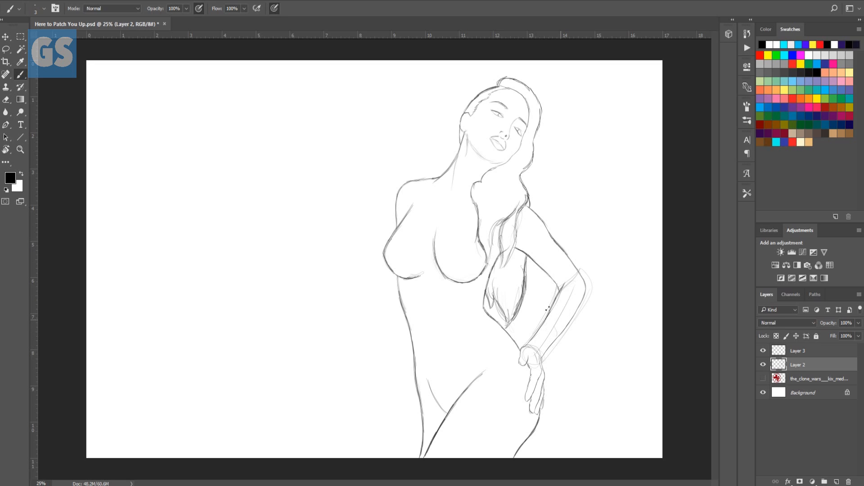
{"action": "key", "text": "ctrl+z"}
{"action": "key", "text": "ctrl+alt+z"}
{"action": "key", "text": "ctrl+alt+z"}
{"action": "key", "text": "ctrl+alt+z"}
{"action": "key", "text": "ctrl+alt+z"}
{"action": "key", "text": "ctrl+alt+z"}
{"action": "key", "text": "ctrl+alt+z"}
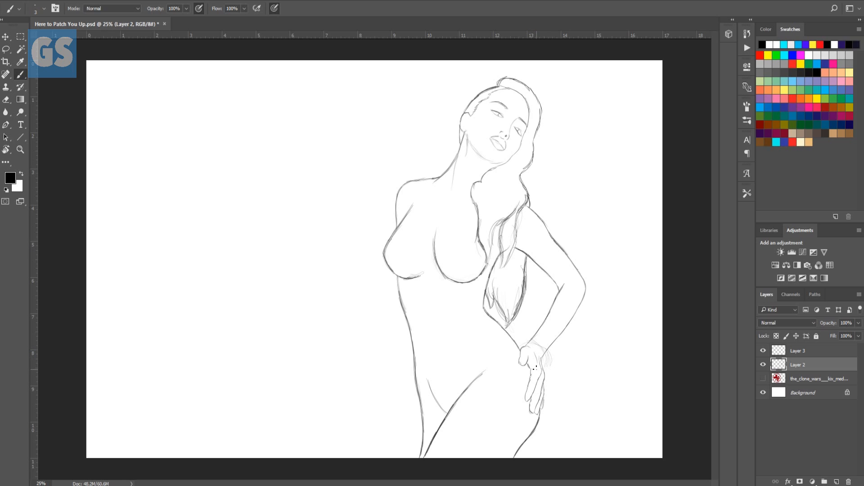
{"action": "key", "text": "ctrl+z"}
Make Layer 3 active and try out faint lines for the other arm and a skirt hem, undoing them.
{"action": "left_click", "coordinate": [819, 351]}
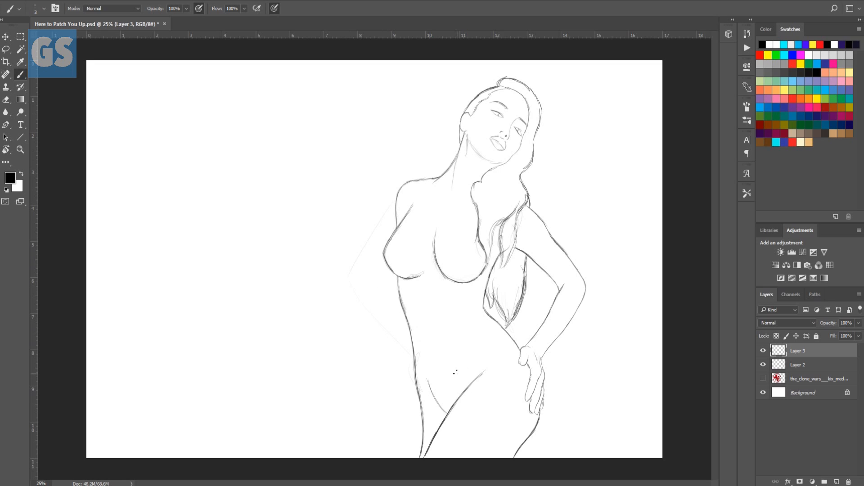
{"action": "key", "text": "ctrl+alt+z"}
{"action": "key", "text": "ctrl+alt+z"}
{"action": "key", "text": "ctrl+alt+z"}
{"action": "key", "text": "ctrl+alt+z"}
{"action": "mouse_move", "coordinate": [370, 448]}
{"action": "left_mouse_down"}
{"action": "mouse_move", "coordinate": [433, 437]}
{"action": "mouse_move", "coordinate": [493, 453]}
{"action": "left_mouse_up"}
{"action": "key", "text": "ctrl+z"}
Sketch the top's scooped neckline, shoulder strap and small armhole curve over the figure on Layer 3, undoing and redrawing rough strokes.
{"action": "left_click_drag", "start_coordinate": [426, 193], "coordinate": [437, 227]}
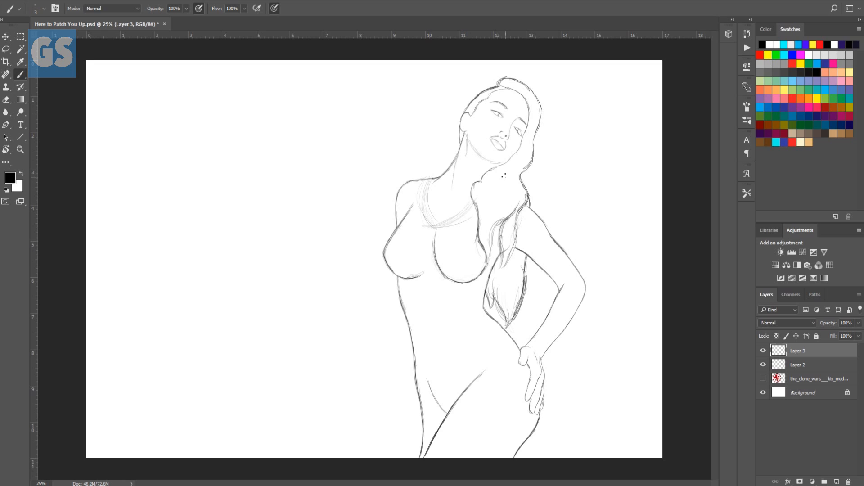
{"action": "key", "text": "ctrl+alt+z"}
{"action": "key", "text": "ctrl+alt+z"}
{"action": "key", "text": "ctrl+alt+z"}
{"action": "key", "text": "ctrl+alt+z"}
{"action": "left_click_drag", "start_coordinate": [423, 183], "coordinate": [421, 189]}
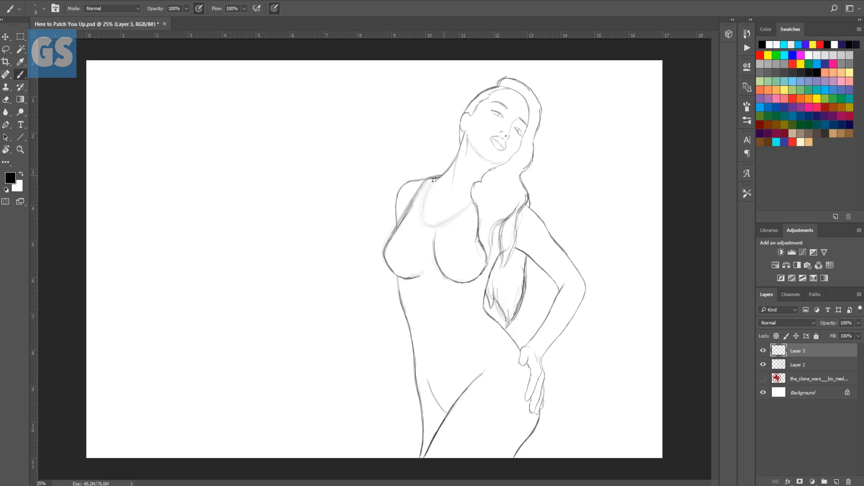
{"action": "left_click_drag", "start_coordinate": [436, 178], "coordinate": [424, 196]}
{"action": "left_click_drag", "start_coordinate": [423, 219], "coordinate": [431, 184]}
{"action": "left_click_drag", "start_coordinate": [422, 218], "coordinate": [434, 178]}
{"action": "left_click_drag", "start_coordinate": [493, 258], "coordinate": [496, 252]}
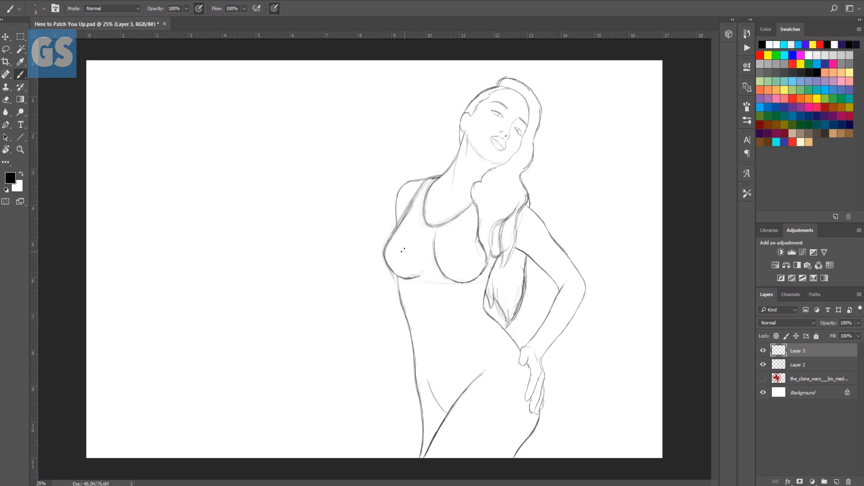
Sketch the top's left side from the bust down to the waist and outline a curved waistband.
{"action": "key", "text": "ctrl+z"}
{"action": "left_click_drag", "start_coordinate": [391, 274], "coordinate": [385, 262]}
{"action": "right_click", "coordinate": [393, 234]}
{"action": "key", "text": "Escape"}
{"action": "mouse_move", "coordinate": [405, 326]}
{"action": "left_mouse_down"}
{"action": "mouse_move", "coordinate": [391, 283]}
{"action": "mouse_move", "coordinate": [407, 338]}
{"action": "mouse_move", "coordinate": [401, 314]}
{"action": "left_mouse_up"}
{"action": "left_click_drag", "start_coordinate": [387, 265], "coordinate": [407, 329]}
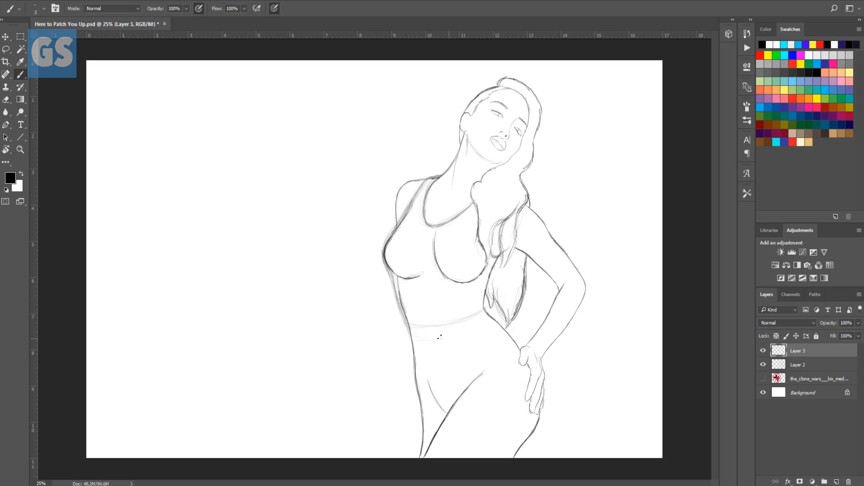
{"action": "left_click_drag", "start_coordinate": [417, 342], "coordinate": [455, 341]}
{"action": "left_click_drag", "start_coordinate": [407, 339], "coordinate": [405, 324]}
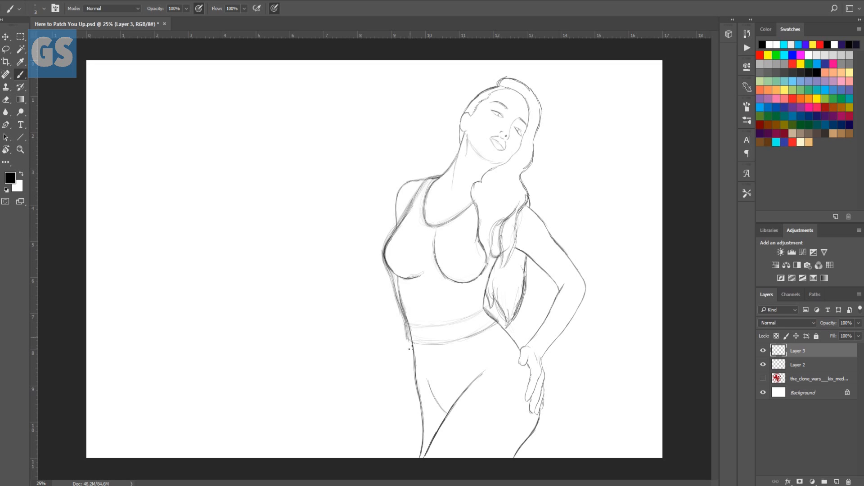
Sketch the skirt's flared left edge from the waistband down to the bottom of the canvas with repeated light strokes.
{"action": "left_click_drag", "start_coordinate": [410, 368], "coordinate": [410, 375]}
{"action": "left_click_drag", "start_coordinate": [409, 346], "coordinate": [406, 394]}
{"action": "left_click_drag", "start_coordinate": [409, 341], "coordinate": [405, 381]}
{"action": "left_click_drag", "start_coordinate": [409, 349], "coordinate": [406, 377]}
{"action": "left_click_drag", "start_coordinate": [386, 445], "coordinate": [407, 375]}
{"action": "left_click_drag", "start_coordinate": [390, 428], "coordinate": [408, 373]}
{"action": "left_click_drag", "start_coordinate": [407, 342], "coordinate": [407, 356]}
{"action": "left_click_drag", "start_coordinate": [387, 439], "coordinate": [405, 381]}
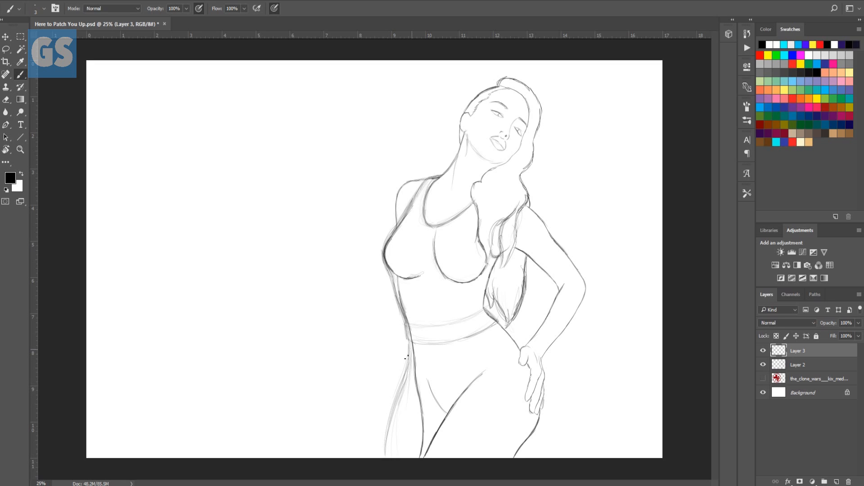
{"action": "left_click_drag", "start_coordinate": [408, 347], "coordinate": [401, 374]}
{"action": "left_click_drag", "start_coordinate": [382, 457], "coordinate": [386, 435]}
Sketch the clothing outline along the right hip and torso, and check it with the Layer 2 body sketch hidden.
{"action": "left_click_drag", "start_coordinate": [505, 327], "coordinate": [520, 348]}
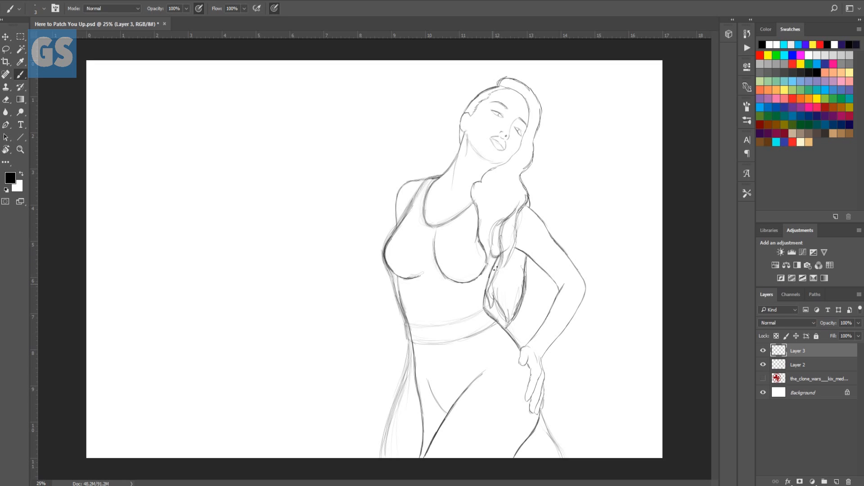
{"action": "left_click_drag", "start_coordinate": [487, 293], "coordinate": [491, 275]}
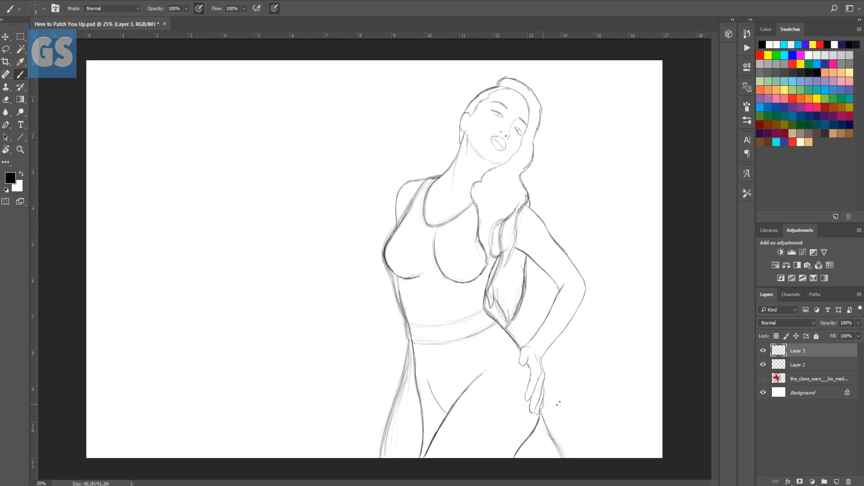
{"action": "left_click", "coordinate": [763, 364]}
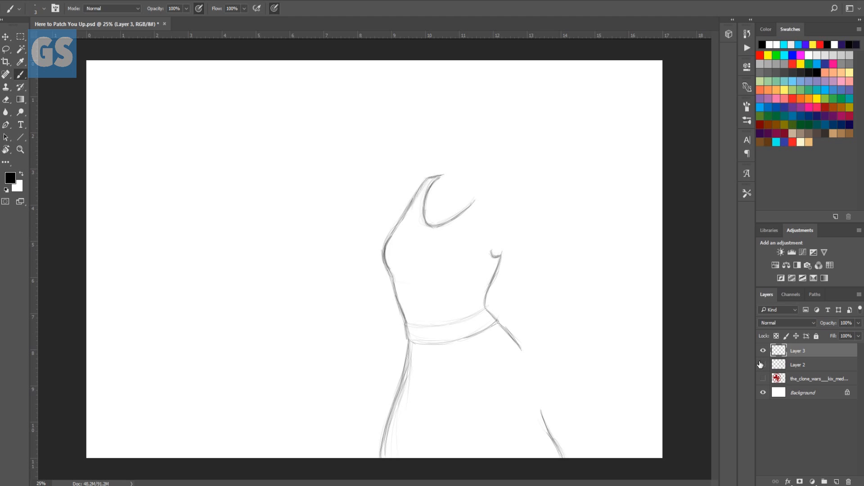
{"action": "left_click", "coordinate": [763, 364]}
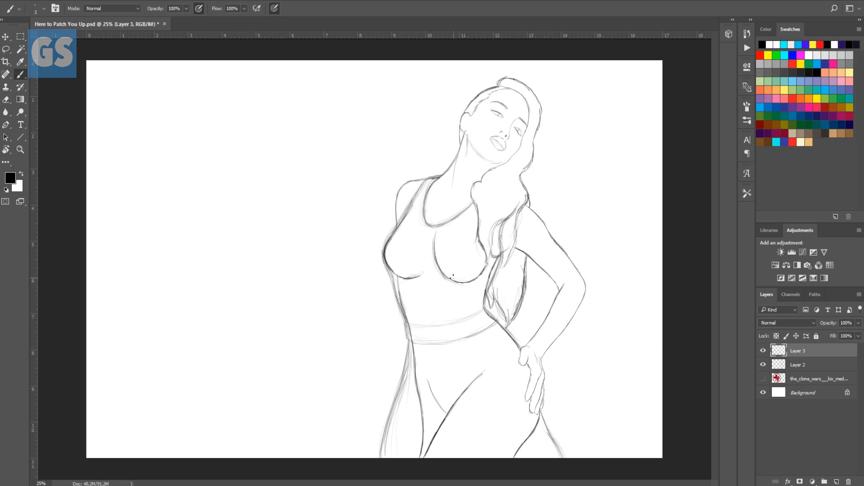
Add the bust contour and light fabric folds to the clothing on Layer 3, toggling the body sketch to compare.
{"action": "left_click_drag", "start_coordinate": [475, 277], "coordinate": [484, 267]}
{"action": "left_click", "coordinate": [763, 364]}
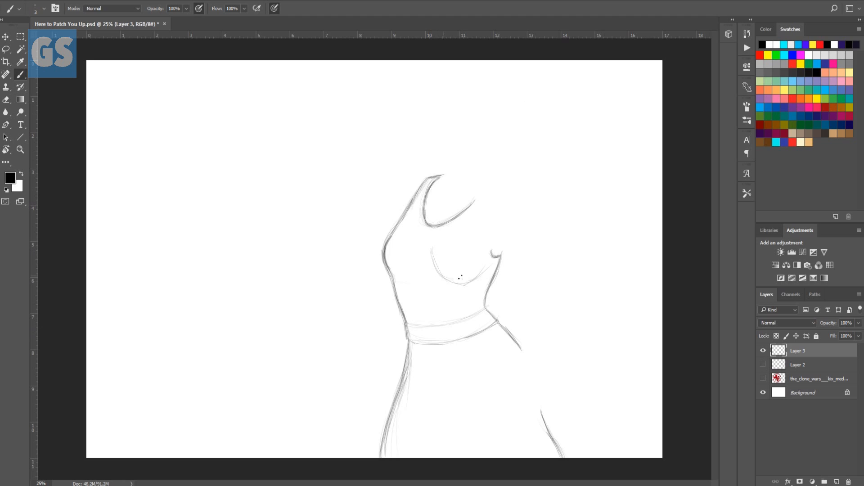
{"action": "left_click_drag", "start_coordinate": [472, 279], "coordinate": [481, 272]}
{"action": "left_click", "coordinate": [762, 365]}
{"action": "left_click", "coordinate": [763, 363]}
{"action": "left_click", "coordinate": [763, 364]}
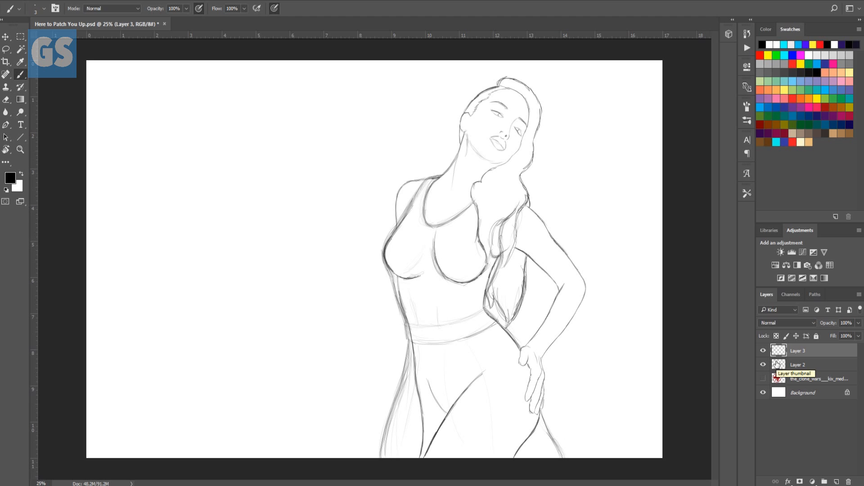
Try to erase the bust, torso and leg lines of the Layer 2 body sketch that the clothing covers.
{"action": "left_click", "coordinate": [815, 365]}
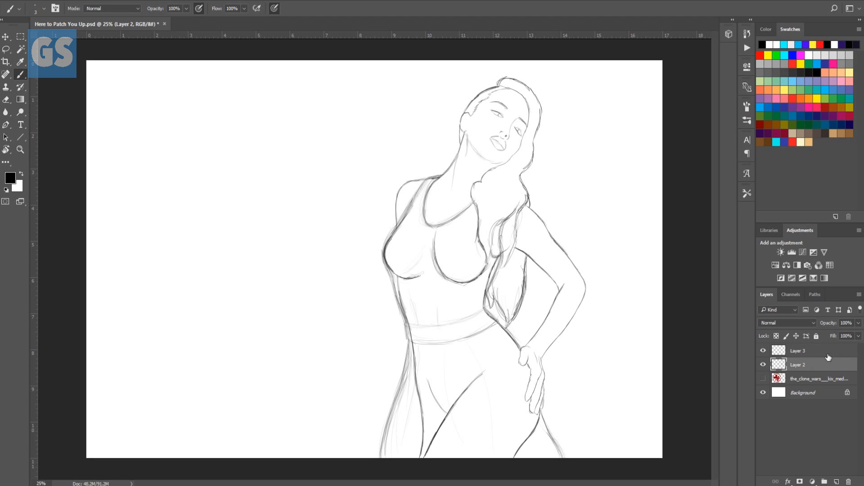
{"action": "mouse_move", "coordinate": [453, 409]}
{"action": "left_mouse_down"}
{"action": "mouse_move", "coordinate": [433, 438]}
{"action": "mouse_move", "coordinate": [475, 373]}
{"action": "mouse_move", "coordinate": [423, 464]}
{"action": "mouse_move", "coordinate": [439, 399]}
{"action": "mouse_move", "coordinate": [419, 414]}
{"action": "mouse_move", "coordinate": [420, 377]}
{"action": "left_mouse_up"}
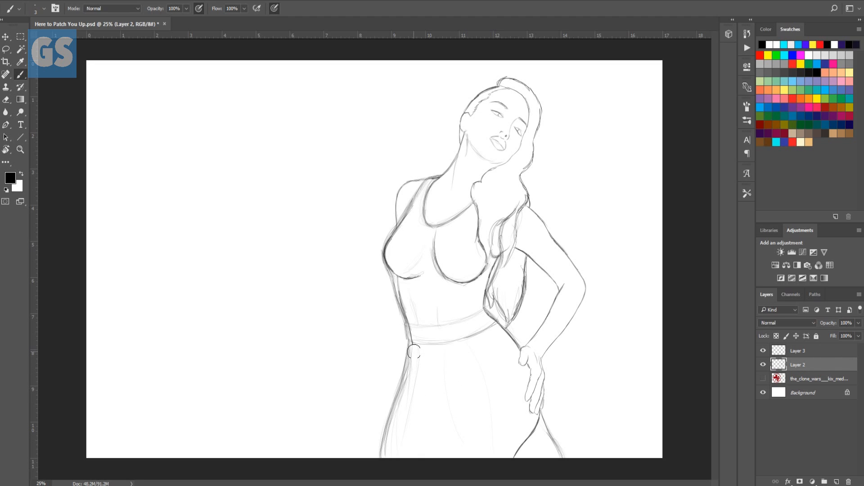
{"action": "key", "text": "ctrl+z"}
{"action": "left_click_drag", "start_coordinate": [538, 411], "coordinate": [533, 430]}
{"action": "key", "text": "ctrl+z"}
{"action": "key", "text": "ctrl+z"}
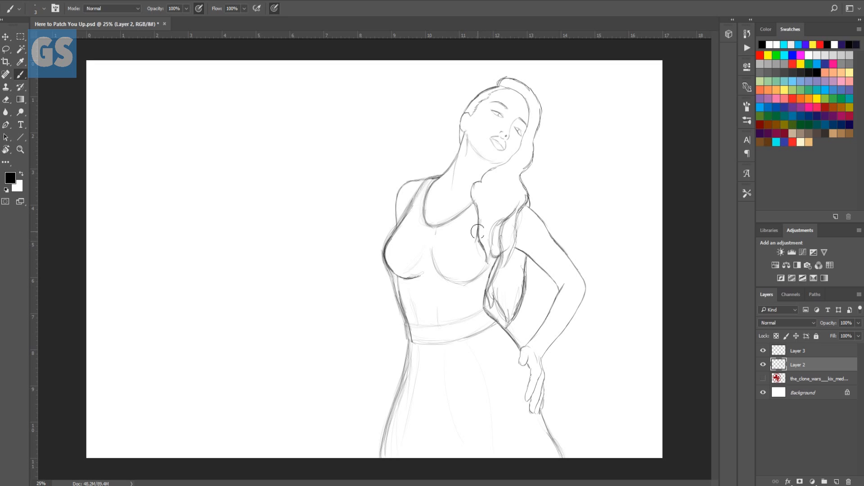
{"action": "mouse_move", "coordinate": [421, 275]}
{"action": "left_mouse_down"}
{"action": "mouse_move", "coordinate": [400, 271]}
{"action": "mouse_move", "coordinate": [418, 347]}
{"action": "left_mouse_up"}
{"action": "mouse_move", "coordinate": [408, 296]}
{"action": "left_mouse_down"}
{"action": "mouse_move", "coordinate": [390, 257]}
{"action": "mouse_move", "coordinate": [391, 239]}
{"action": "mouse_move", "coordinate": [408, 219]}
{"action": "left_mouse_up"}
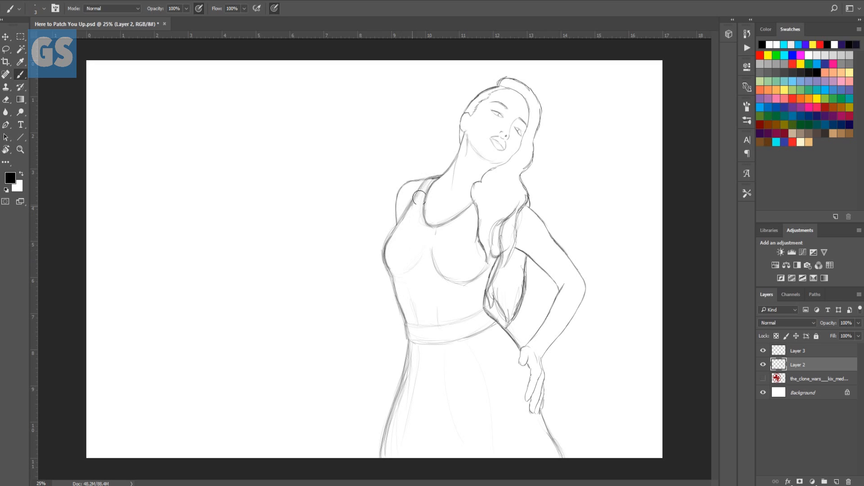
{"action": "mouse_move", "coordinate": [472, 244]}
{"action": "left_mouse_down"}
{"action": "mouse_move", "coordinate": [474, 225]}
{"action": "mouse_move", "coordinate": [473, 239]}
{"action": "left_mouse_up"}
{"action": "mouse_move", "coordinate": [478, 225]}
{"action": "left_mouse_down"}
{"action": "mouse_move", "coordinate": [481, 247]}
{"action": "mouse_move", "coordinate": [494, 246]}
{"action": "left_mouse_up"}
Restore the erased bust, torso and leg lines of the body sketch and keep Layer 3 active.
{"action": "left_click", "coordinate": [830, 352]}
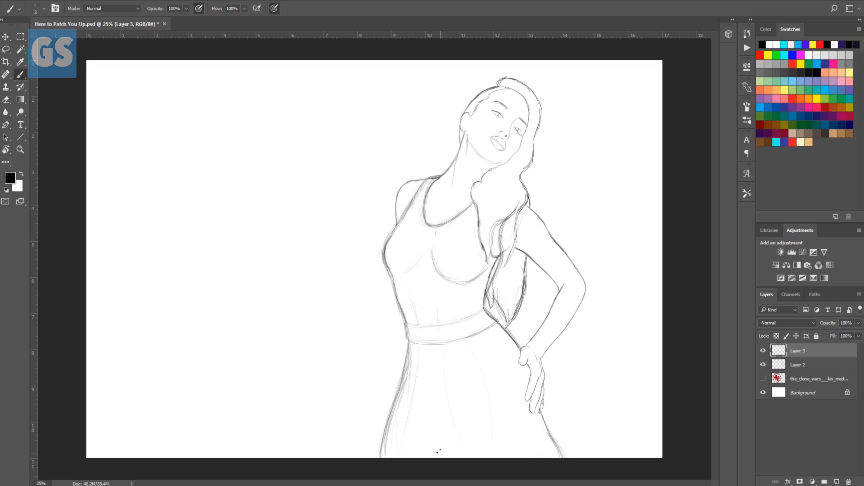
{"action": "key", "text": "ctrl+z"}
{"action": "left_click_drag", "start_coordinate": [479, 226], "coordinate": [476, 244]}
{"action": "mouse_move", "coordinate": [412, 205]}
{"action": "left_mouse_down"}
{"action": "mouse_move", "coordinate": [383, 252]}
{"action": "mouse_move", "coordinate": [393, 271]}
{"action": "left_mouse_up"}
{"action": "left_click_drag", "start_coordinate": [409, 332], "coordinate": [413, 342]}
{"action": "mouse_move", "coordinate": [402, 306]}
{"action": "left_mouse_down"}
{"action": "mouse_move", "coordinate": [411, 333]}
{"action": "mouse_move", "coordinate": [405, 313]}
{"action": "left_mouse_up"}
{"action": "left_click_drag", "start_coordinate": [393, 270], "coordinate": [403, 301]}
{"action": "left_click_drag", "start_coordinate": [399, 278], "coordinate": [421, 273]}
{"action": "left_click_drag", "start_coordinate": [486, 262], "coordinate": [434, 235]}
{"action": "left_click_drag", "start_coordinate": [540, 419], "coordinate": [514, 457]}
{"action": "left_click_drag", "start_coordinate": [416, 341], "coordinate": [422, 457]}
{"action": "left_click_drag", "start_coordinate": [483, 373], "coordinate": [424, 457]}
{"action": "left_click_drag", "start_coordinate": [428, 382], "coordinate": [447, 411]}
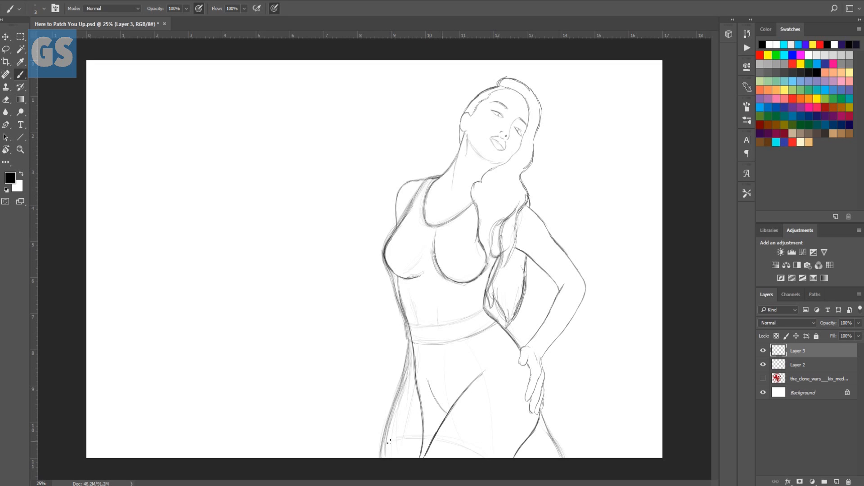
Sketch the skirt's curved hem near the bottom of the canvas and join it to both side edges.
{"action": "left_click_drag", "start_coordinate": [478, 453], "coordinate": [391, 441]}
{"action": "left_click_drag", "start_coordinate": [530, 457], "coordinate": [551, 445]}
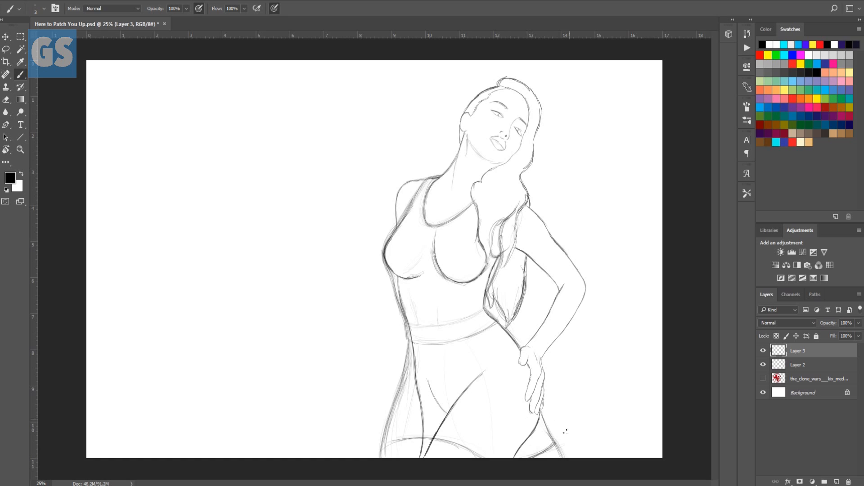
{"action": "left_click_drag", "start_coordinate": [422, 437], "coordinate": [380, 450]}
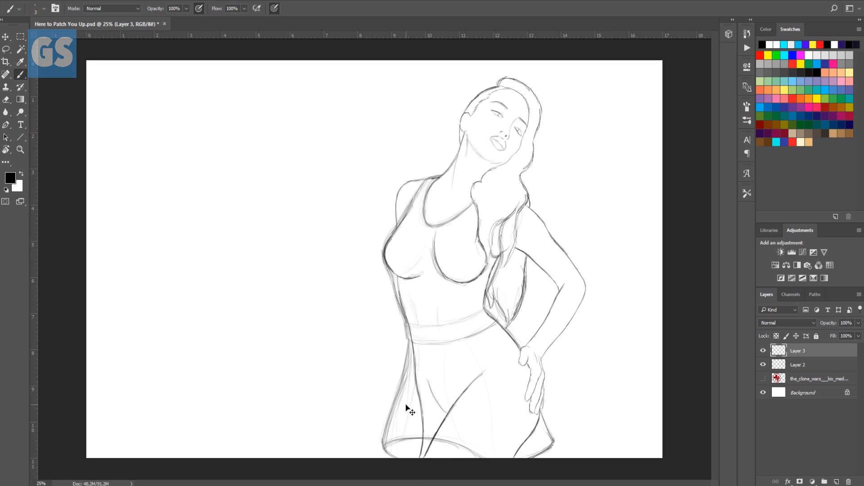
Magnify the skirt area to 66.7% and lower the fill of Layer 3 to 74%.
{"action": "key", "text": "ctrl+plus"}
{"action": "key", "text": "ctrl+plus"}
{"action": "key", "text": "ctrl+plus"}
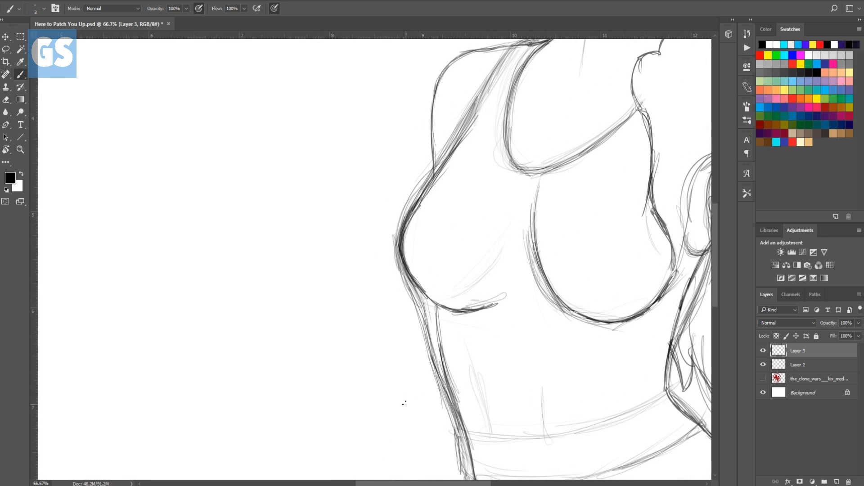
{"action": "scroll", "coordinate": [404, 403], "scroll_direction": "down", "scroll_amount": 10}
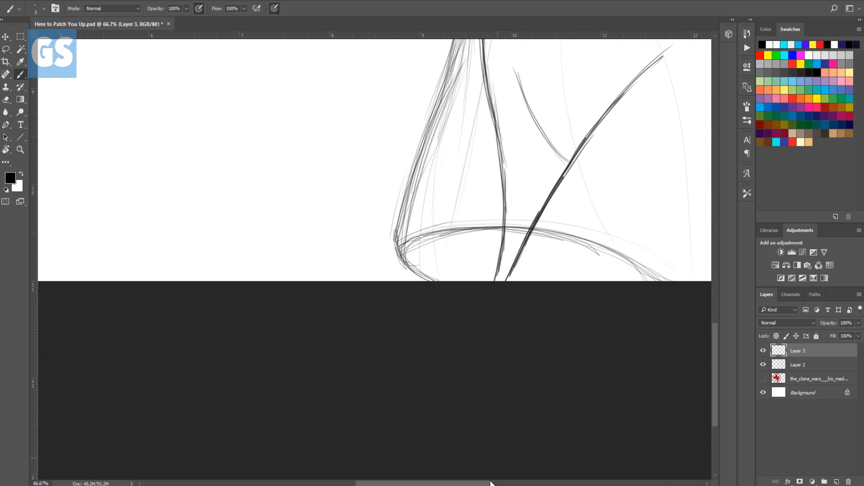
{"action": "scroll", "coordinate": [667, 372], "scroll_direction": "right", "scroll_amount": 5}
{"action": "left_click_drag", "start_coordinate": [713, 369], "coordinate": [659, 343]}
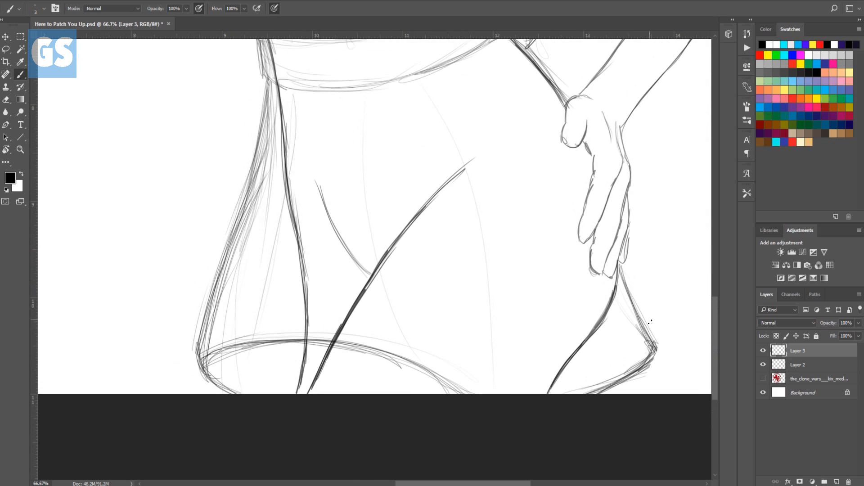
{"action": "left_click", "coordinate": [858, 336]}
{"action": "left_click_drag", "start_coordinate": [847, 349], "coordinate": [844, 348]}
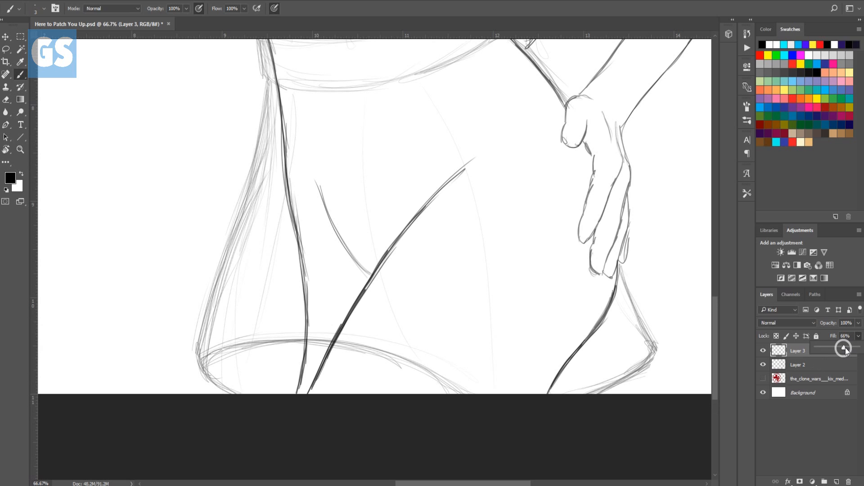
{"action": "left_click", "coordinate": [847, 347]}
{"action": "left_click", "coordinate": [793, 349]}
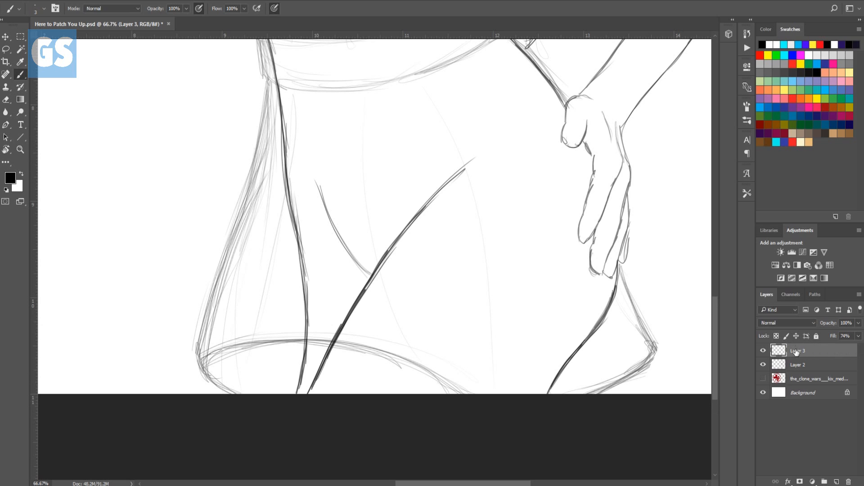
Add a new layer, ink the skirt's right edge and hem corner with a size 6 brush, and compare with the layer hidden.
{"action": "left_click", "coordinate": [836, 481]}
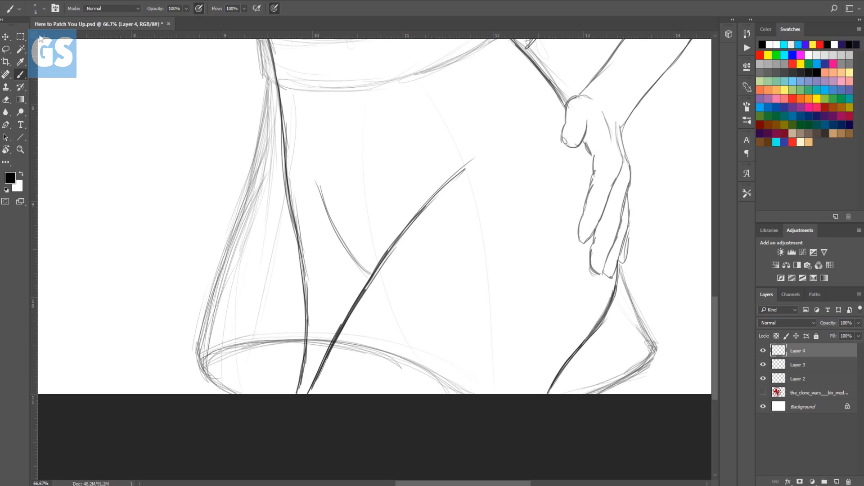
{"action": "key", "text": "bracketright"}
{"action": "left_click_drag", "start_coordinate": [600, 395], "coordinate": [657, 354]}
{"action": "left_click_drag", "start_coordinate": [607, 393], "coordinate": [621, 385]}
{"action": "left_click_drag", "start_coordinate": [658, 350], "coordinate": [644, 368]}
{"action": "mouse_move", "coordinate": [650, 338]}
{"action": "left_mouse_down"}
{"action": "mouse_move", "coordinate": [652, 362]}
{"action": "mouse_move", "coordinate": [656, 354]}
{"action": "left_mouse_up"}
{"action": "left_click_drag", "start_coordinate": [631, 315], "coordinate": [656, 348]}
{"action": "mouse_move", "coordinate": [631, 310]}
{"action": "left_mouse_down"}
{"action": "mouse_move", "coordinate": [648, 337]}
{"action": "mouse_move", "coordinate": [642, 325]}
{"action": "left_mouse_up"}
{"action": "mouse_move", "coordinate": [622, 278]}
{"action": "left_mouse_down"}
{"action": "mouse_move", "coordinate": [636, 314]}
{"action": "mouse_move", "coordinate": [632, 307]}
{"action": "left_mouse_up"}
{"action": "mouse_move", "coordinate": [621, 267]}
{"action": "left_mouse_down"}
{"action": "mouse_move", "coordinate": [636, 311]}
{"action": "mouse_move", "coordinate": [632, 305]}
{"action": "left_mouse_up"}
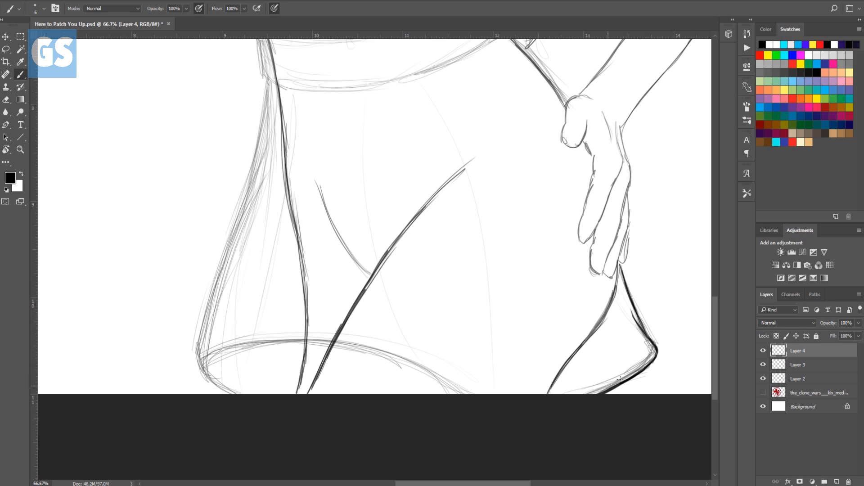
{"action": "mouse_move", "coordinate": [620, 260]}
{"action": "left_mouse_down"}
{"action": "mouse_move", "coordinate": [616, 275]}
{"action": "mouse_move", "coordinate": [623, 276]}
{"action": "left_mouse_up"}
{"action": "left_click", "coordinate": [763, 350]}
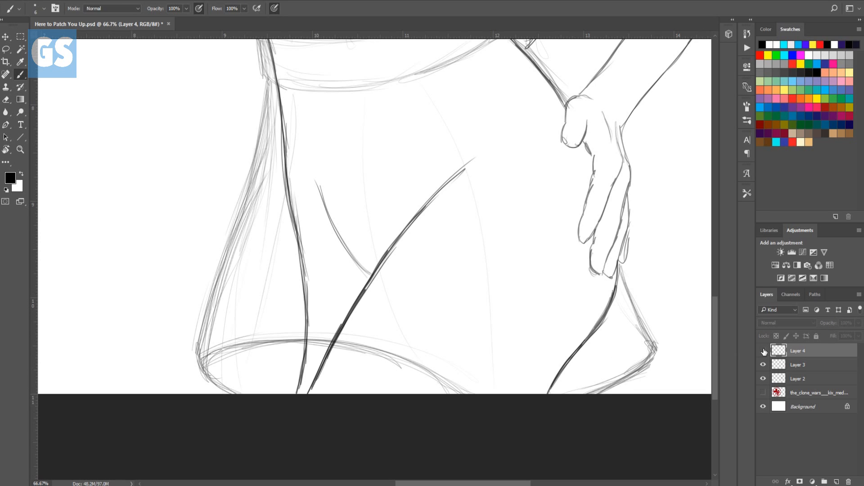
{"action": "left_click", "coordinate": [763, 351]}
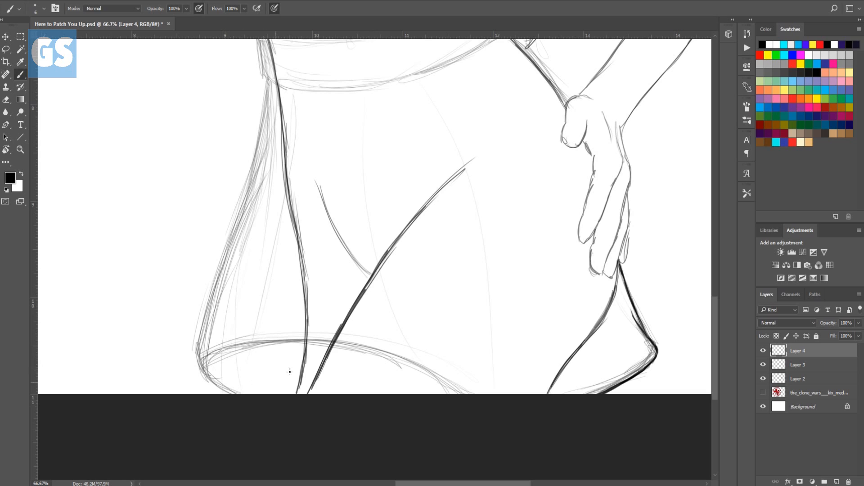
Ink the skirt's lower left hem corner and its left edge up to the waistband on Layer 4.
{"action": "left_click_drag", "start_coordinate": [198, 364], "coordinate": [228, 395]}
{"action": "mouse_move", "coordinate": [198, 364]}
{"action": "left_mouse_down"}
{"action": "mouse_move", "coordinate": [228, 394]}
{"action": "mouse_move", "coordinate": [194, 361]}
{"action": "left_mouse_up"}
{"action": "left_click_drag", "start_coordinate": [194, 349], "coordinate": [194, 369]}
{"action": "left_click_drag", "start_coordinate": [195, 351], "coordinate": [207, 322]}
{"action": "left_click_drag", "start_coordinate": [194, 354], "coordinate": [245, 205]}
{"action": "left_click_drag", "start_coordinate": [232, 248], "coordinate": [266, 146]}
{"action": "left_click_drag", "start_coordinate": [270, 81], "coordinate": [258, 193]}
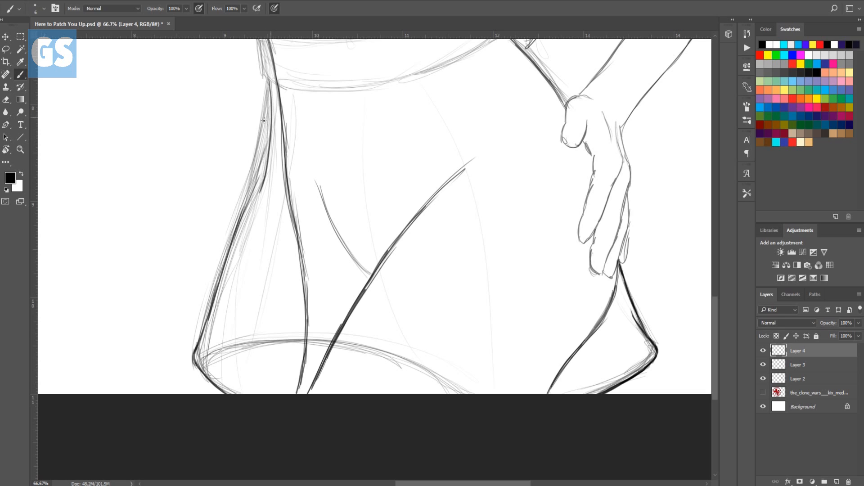
Redo the upper part of the skirt's left edge, inking it up to the waistband on Layer 4.
{"action": "key", "text": "ctrl+z"}
{"action": "mouse_move", "coordinate": [267, 86]}
{"action": "left_mouse_down"}
{"action": "mouse_move", "coordinate": [240, 211]}
{"action": "mouse_move", "coordinate": [256, 173]}
{"action": "left_mouse_up"}
{"action": "key", "text": "ctrl+z"}
{"action": "left_click_drag", "start_coordinate": [241, 215], "coordinate": [258, 150]}
{"action": "left_click_drag", "start_coordinate": [251, 181], "coordinate": [268, 104]}
{"action": "mouse_move", "coordinate": [261, 136]}
{"action": "left_mouse_down"}
{"action": "mouse_move", "coordinate": [269, 84]}
{"action": "mouse_move", "coordinate": [265, 128]}
{"action": "mouse_move", "coordinate": [266, 109]}
{"action": "left_mouse_up"}
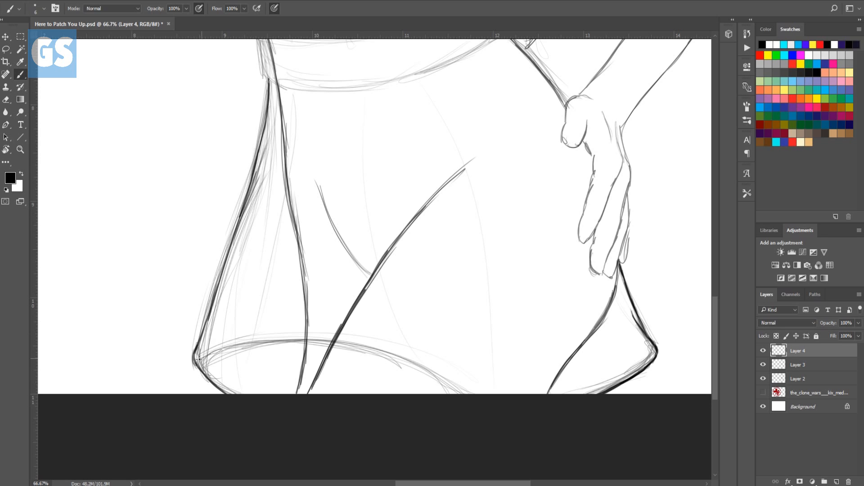
Ink the skirt's curved hem opening from the lower left corner across to the canvas's bottom edge.
{"action": "left_click_drag", "start_coordinate": [199, 362], "coordinate": [207, 348]}
{"action": "left_click_drag", "start_coordinate": [214, 346], "coordinate": [207, 351]}
{"action": "left_click_drag", "start_coordinate": [203, 352], "coordinate": [266, 337]}
{"action": "left_click_drag", "start_coordinate": [211, 349], "coordinate": [312, 337]}
{"action": "mouse_move", "coordinate": [260, 341]}
{"action": "left_mouse_down"}
{"action": "mouse_move", "coordinate": [390, 343]}
{"action": "mouse_move", "coordinate": [325, 336]}
{"action": "mouse_move", "coordinate": [381, 352]}
{"action": "left_mouse_up"}
{"action": "left_click_drag", "start_coordinate": [332, 342], "coordinate": [410, 365]}
{"action": "mouse_move", "coordinate": [360, 346]}
{"action": "left_mouse_down"}
{"action": "mouse_move", "coordinate": [421, 372]}
{"action": "mouse_move", "coordinate": [413, 365]}
{"action": "mouse_move", "coordinate": [451, 394]}
{"action": "left_mouse_up"}
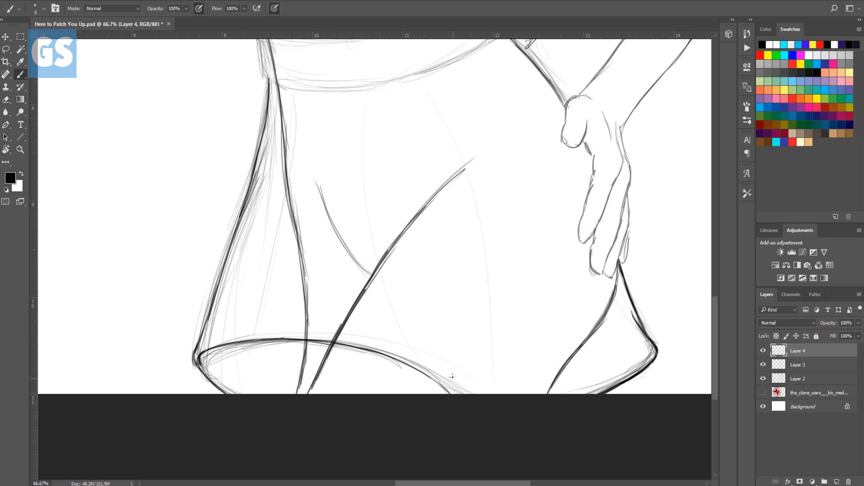
Clear the body lines covered by the top and skirt, and draw the missing left arm bent behind the waist on Layer 2.
{"action": "key", "text": "ctrl+minus"}
{"action": "key", "text": "ctrl+minus"}
{"action": "key", "text": "ctrl+minus"}
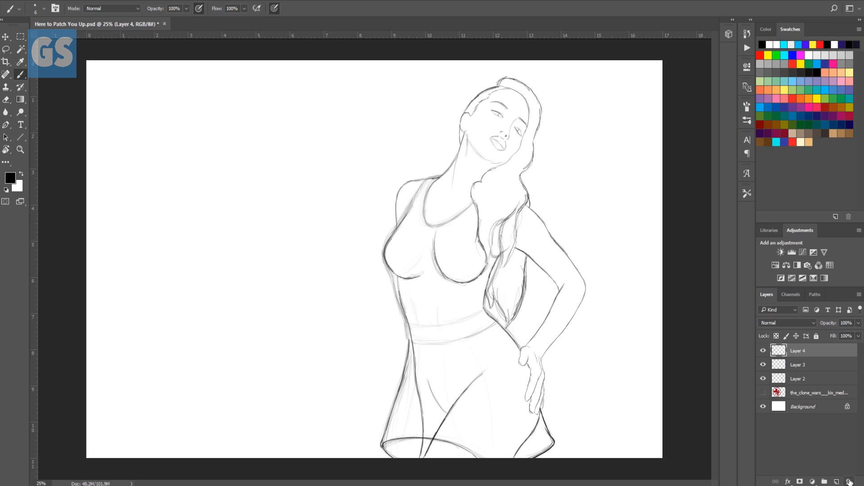
{"action": "left_click", "coordinate": [818, 363]}
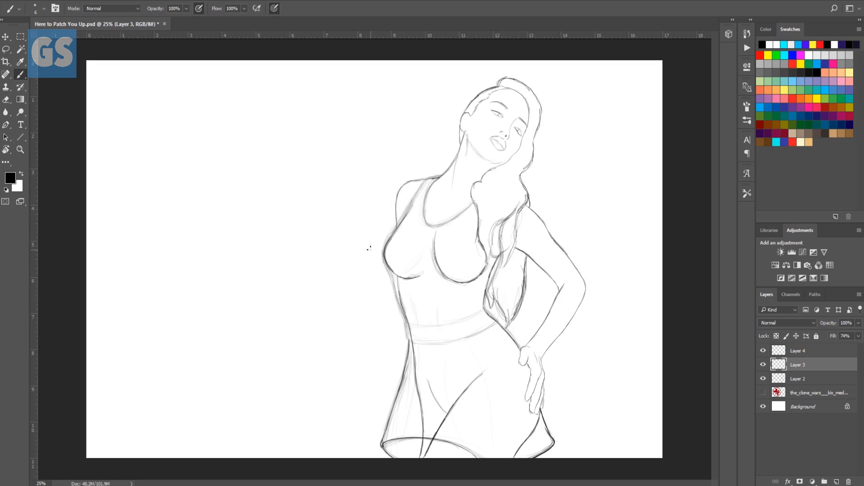
{"action": "left_click", "coordinate": [830, 391]}
{"action": "left_click", "coordinate": [830, 382]}
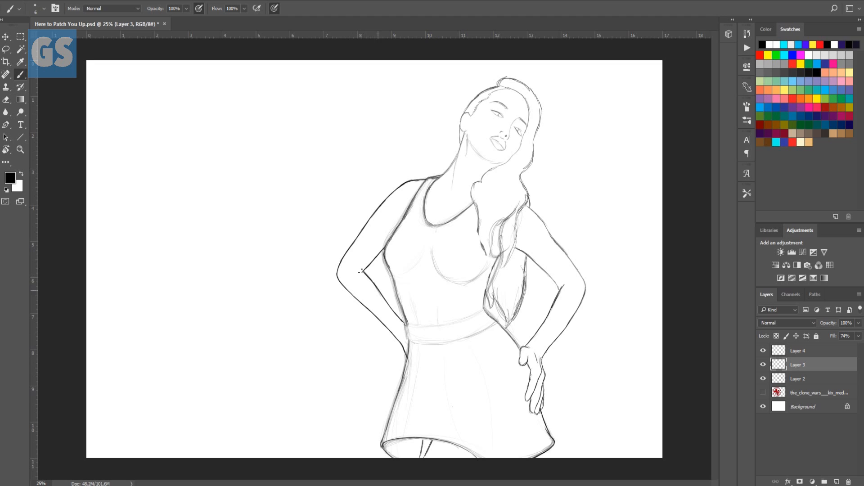
Select Layer 2 and draw the left arm's inner line from the elbow crease up to the torso.
{"action": "left_click", "coordinate": [839, 389]}
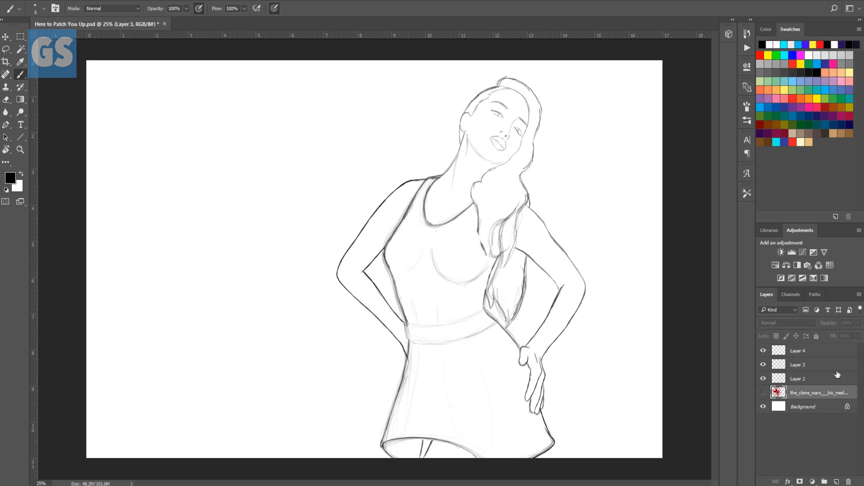
{"action": "left_click", "coordinate": [376, 287]}
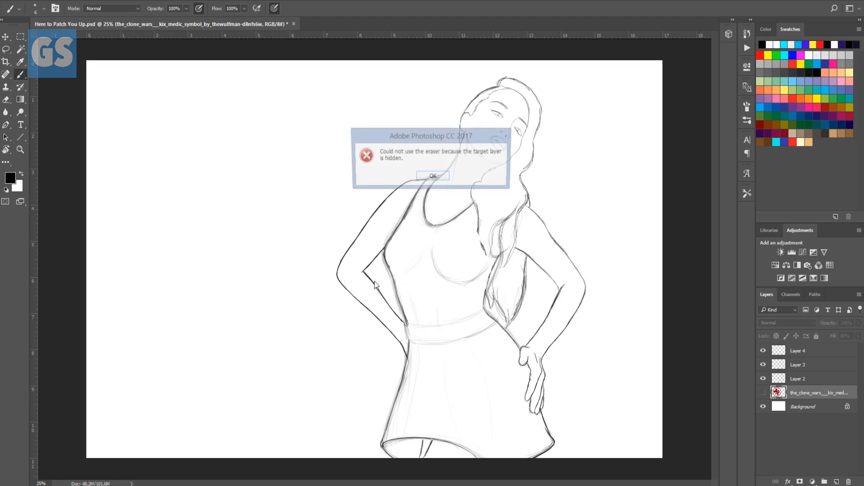
{"action": "left_click", "coordinate": [433, 177]}
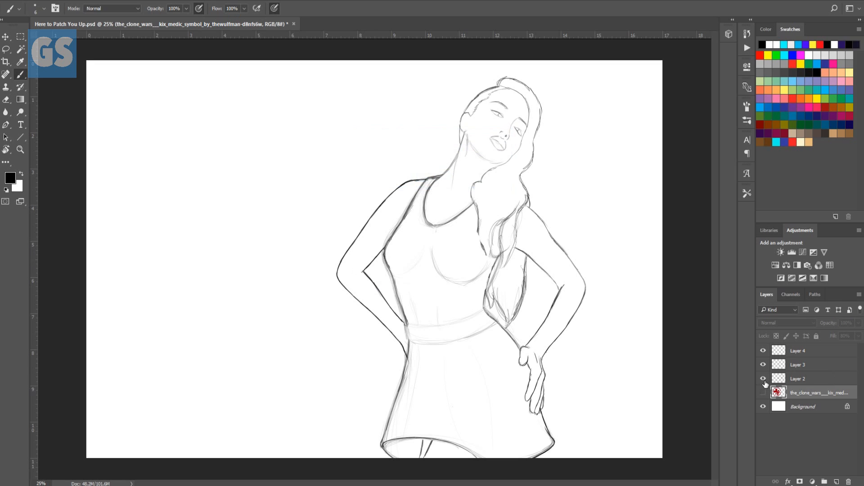
{"action": "left_click", "coordinate": [801, 379]}
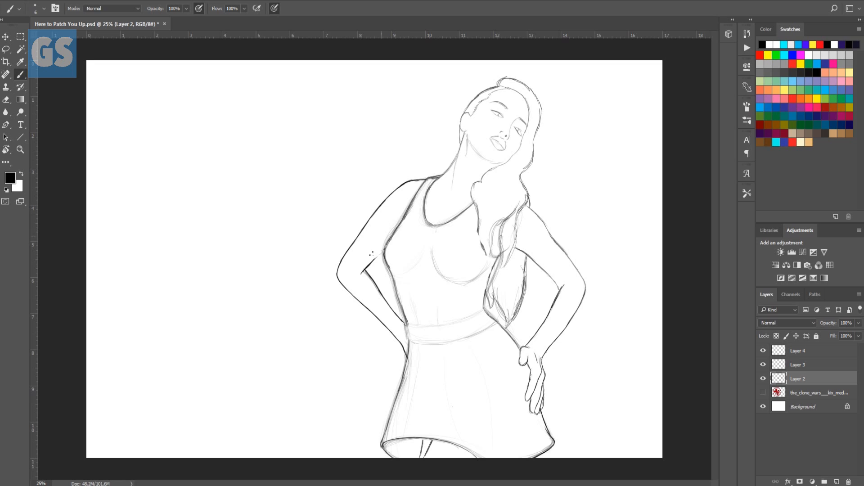
{"action": "left_click_drag", "start_coordinate": [378, 255], "coordinate": [384, 251]}
{"action": "left_click_drag", "start_coordinate": [378, 257], "coordinate": [385, 247]}
Sketch the outer curve of a shoulder pad over the left shoulder on Layer 3.
{"action": "left_click", "coordinate": [821, 366]}
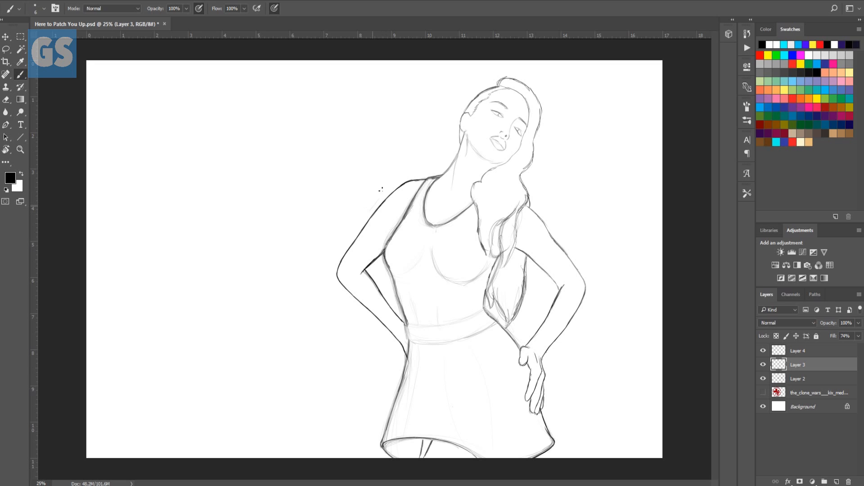
{"action": "left_click_drag", "start_coordinate": [369, 206], "coordinate": [399, 178]}
{"action": "left_click_drag", "start_coordinate": [423, 173], "coordinate": [391, 178]}
{"action": "left_click_drag", "start_coordinate": [370, 203], "coordinate": [379, 185]}
{"action": "left_click_drag", "start_coordinate": [369, 208], "coordinate": [384, 184]}
{"action": "mouse_move", "coordinate": [260, 178]}
{"action": "left_mouse_down"}
{"action": "mouse_move", "coordinate": [243, 171]}
{"action": "mouse_move", "coordinate": [269, 191]}
{"action": "left_mouse_up"}
{"action": "mouse_move", "coordinate": [231, 169]}
{"action": "left_mouse_down"}
{"action": "mouse_move", "coordinate": [251, 173]}
{"action": "mouse_move", "coordinate": [218, 170]}
{"action": "mouse_move", "coordinate": [253, 174]}
{"action": "left_mouse_up"}
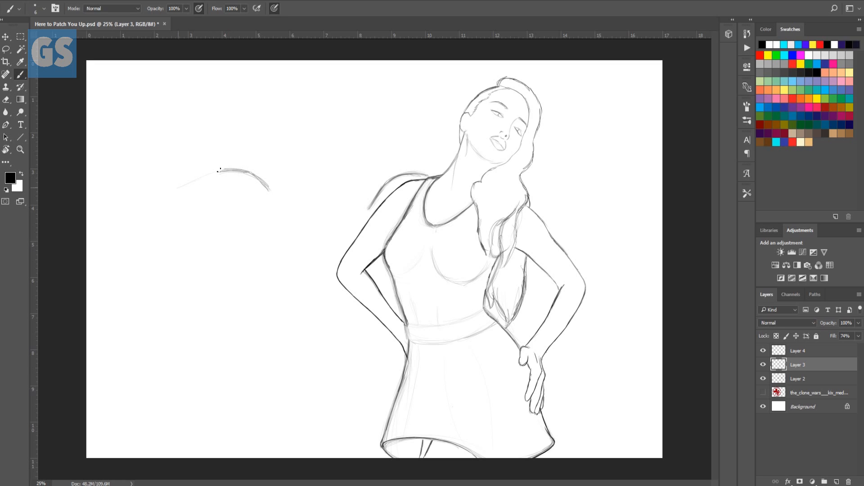
{"action": "mouse_move", "coordinate": [169, 189]}
{"action": "left_mouse_down"}
{"action": "mouse_move", "coordinate": [232, 168]}
{"action": "mouse_move", "coordinate": [160, 191]}
{"action": "mouse_move", "coordinate": [225, 169]}
{"action": "left_mouse_up"}
{"action": "left_click_drag", "start_coordinate": [176, 183], "coordinate": [220, 170]}
{"action": "left_click_drag", "start_coordinate": [174, 192], "coordinate": [269, 191]}
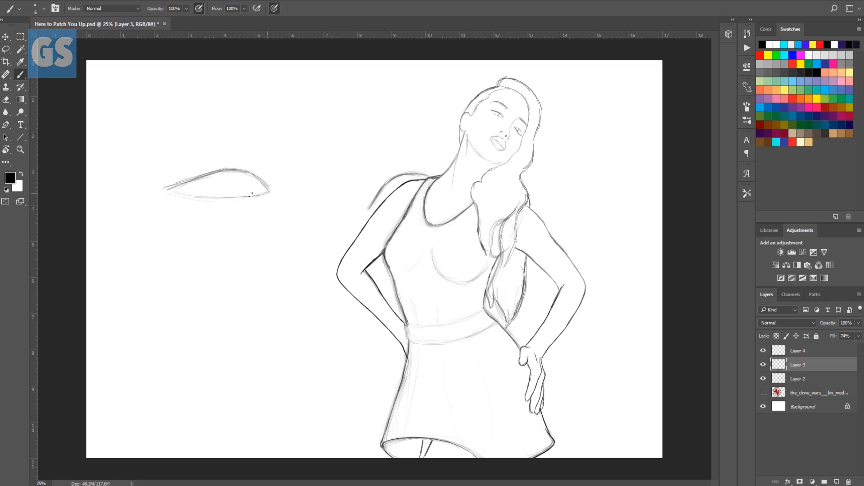
{"action": "left_click_drag", "start_coordinate": [169, 194], "coordinate": [230, 197]}
{"action": "left_click_drag", "start_coordinate": [265, 183], "coordinate": [268, 188]}
{"action": "key", "text": "ctrl+alt+z"}
{"action": "key", "text": "ctrl+alt+z"}
{"action": "key", "text": "ctrl+alt+z"}
{"action": "key", "text": "ctrl+alt+z"}
{"action": "key", "text": "ctrl+alt+z"}
{"action": "key", "text": "ctrl+alt+z"}
{"action": "key", "text": "ctrl+alt+z"}
{"action": "key", "text": "ctrl+alt+z"}
{"action": "key", "text": "ctrl+alt+z"}
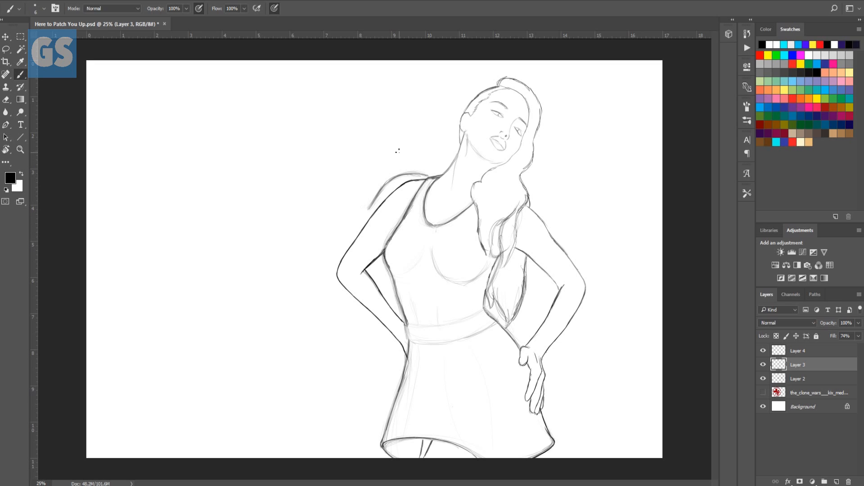
Undo the last shoulder strokes, redraw the pad's outer curve and add its lower edge across the upper arm.
{"action": "key", "text": "ctrl+alt+z"}
{"action": "key", "text": "ctrl+alt+z"}
{"action": "key", "text": "ctrl+alt+z"}
{"action": "mouse_move", "coordinate": [382, 184]}
{"action": "left_mouse_down"}
{"action": "mouse_move", "coordinate": [367, 211]}
{"action": "mouse_move", "coordinate": [397, 174]}
{"action": "mouse_move", "coordinate": [367, 213]}
{"action": "mouse_move", "coordinate": [391, 179]}
{"action": "left_mouse_up"}
{"action": "left_click_drag", "start_coordinate": [368, 212], "coordinate": [391, 178]}
{"action": "left_click_drag", "start_coordinate": [369, 212], "coordinate": [391, 205]}
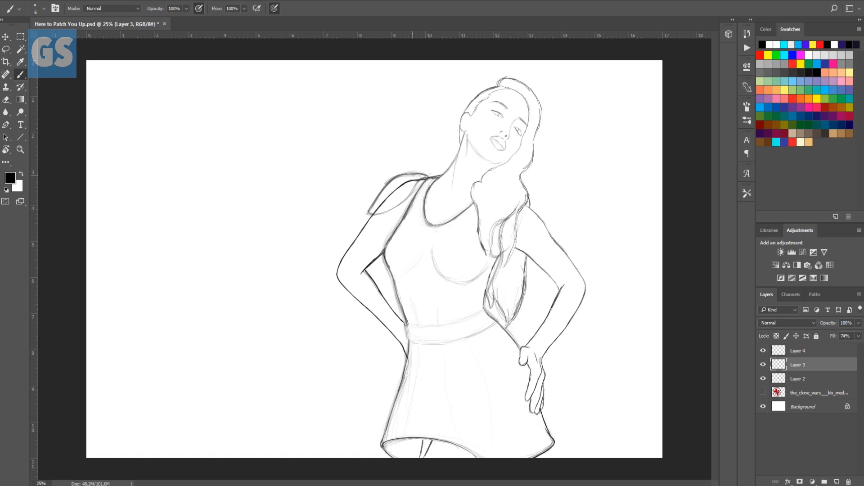
Refine the shoulder pad's top, inner corner and lower edge, checking its shape with Layer 2 hidden and shown.
{"action": "mouse_move", "coordinate": [411, 172]}
{"action": "left_mouse_down"}
{"action": "mouse_move", "coordinate": [428, 169]}
{"action": "mouse_move", "coordinate": [401, 176]}
{"action": "left_mouse_up"}
{"action": "left_click_drag", "start_coordinate": [397, 176], "coordinate": [425, 172]}
{"action": "mouse_move", "coordinate": [410, 170]}
{"action": "left_mouse_down"}
{"action": "mouse_move", "coordinate": [389, 179]}
{"action": "mouse_move", "coordinate": [417, 172]}
{"action": "left_mouse_up"}
{"action": "left_click_drag", "start_coordinate": [410, 190], "coordinate": [422, 177]}
{"action": "left_click", "coordinate": [763, 379]}
{"action": "left_click", "coordinate": [763, 378]}
{"action": "left_click", "coordinate": [764, 378]}
{"action": "left_click", "coordinate": [765, 378]}
{"action": "left_click", "coordinate": [763, 378]}
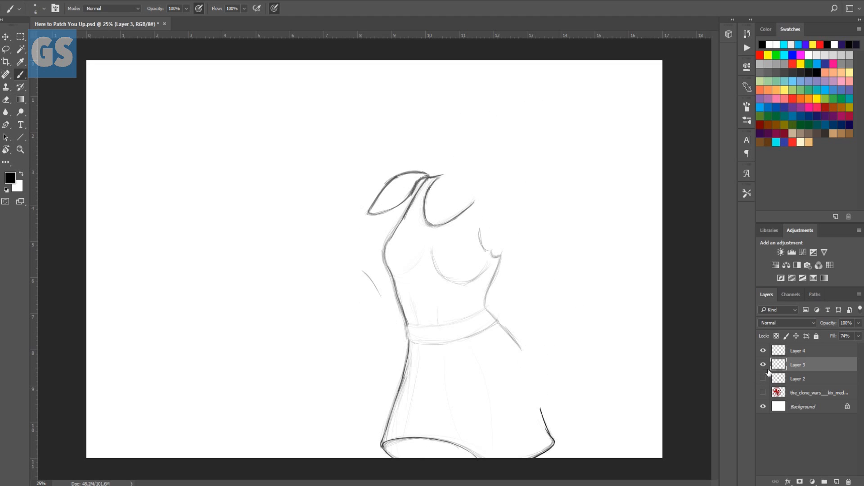
{"action": "left_click", "coordinate": [763, 378]}
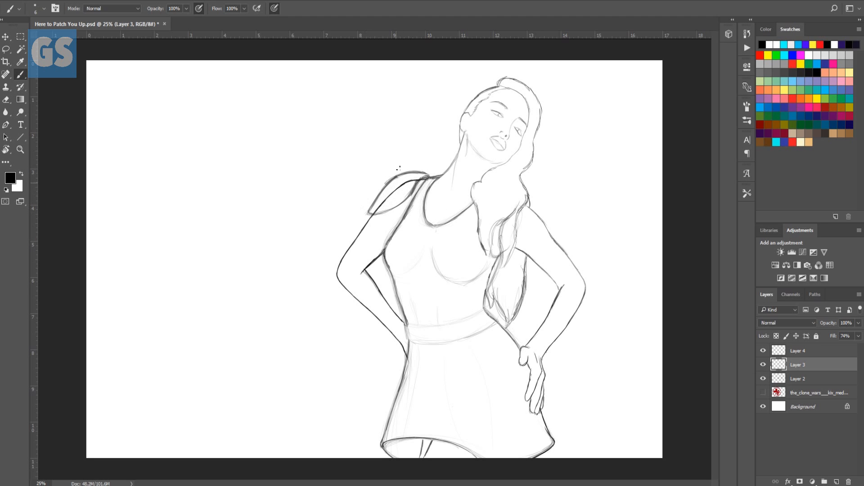
{"action": "left_click_drag", "start_coordinate": [376, 210], "coordinate": [407, 196]}
Sketch an armor band with a raised outer edge around the upper arm on the right.
{"action": "mouse_move", "coordinate": [544, 234]}
{"action": "left_mouse_down"}
{"action": "mouse_move", "coordinate": [522, 248]}
{"action": "mouse_move", "coordinate": [543, 234]}
{"action": "mouse_move", "coordinate": [529, 236]}
{"action": "mouse_move", "coordinate": [553, 231]}
{"action": "left_mouse_up"}
{"action": "left_click_drag", "start_coordinate": [551, 276], "coordinate": [561, 258]}
{"action": "key", "text": "ctrl+z"}
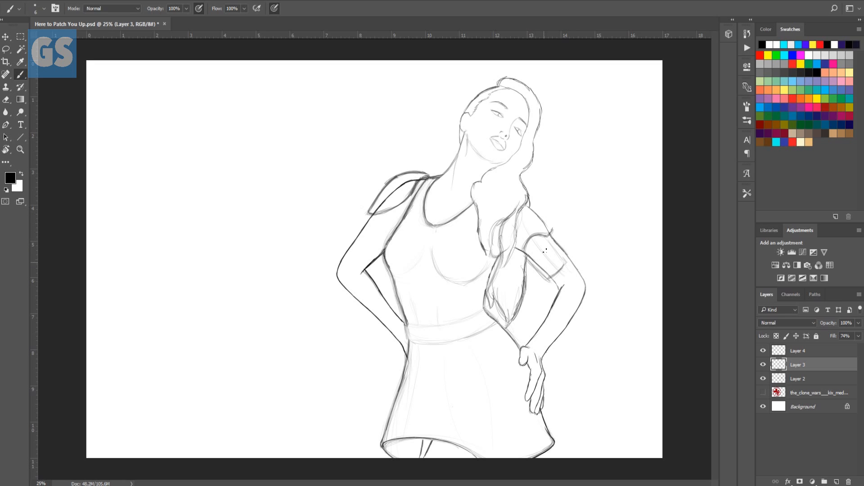
{"action": "left_click_drag", "start_coordinate": [546, 236], "coordinate": [557, 252]}
{"action": "left_click_drag", "start_coordinate": [527, 236], "coordinate": [542, 232]}
{"action": "left_click_drag", "start_coordinate": [529, 260], "coordinate": [544, 275]}
{"action": "mouse_move", "coordinate": [550, 277]}
{"action": "left_mouse_down"}
{"action": "mouse_move", "coordinate": [566, 260]}
{"action": "mouse_move", "coordinate": [557, 248]}
{"action": "mouse_move", "coordinate": [566, 260]}
{"action": "mouse_move", "coordinate": [559, 268]}
{"action": "left_mouse_up"}
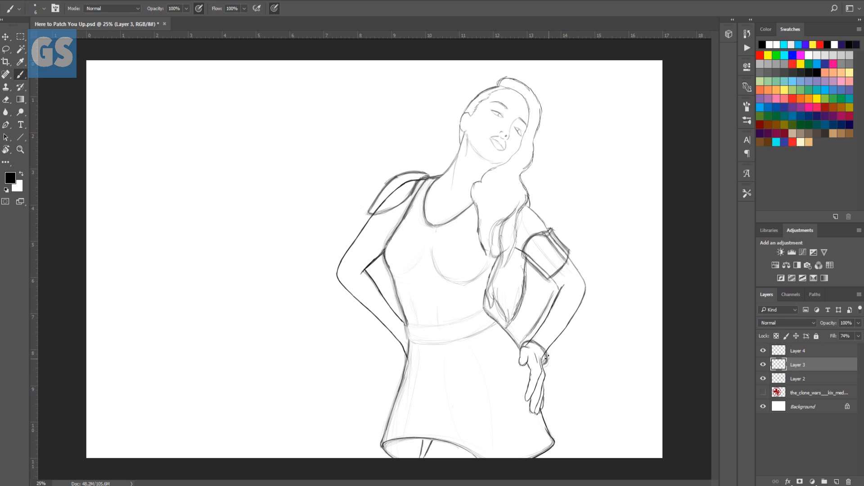
Sketch the right forearm guard with a rounded top and pointed elbow flare, and check it with Layer 2 hidden and shown.
{"action": "mouse_move", "coordinate": [571, 325]}
{"action": "left_mouse_down"}
{"action": "mouse_move", "coordinate": [585, 306]}
{"action": "mouse_move", "coordinate": [579, 318]}
{"action": "left_mouse_up"}
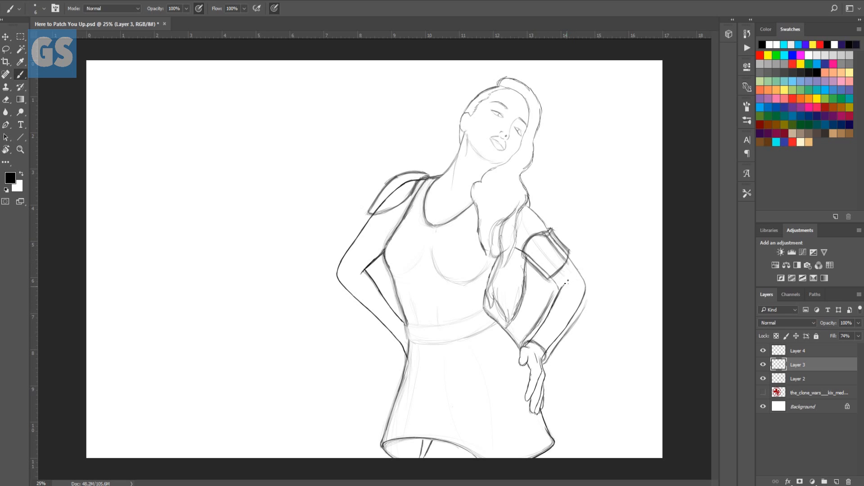
{"action": "left_click_drag", "start_coordinate": [553, 295], "coordinate": [561, 282]}
{"action": "mouse_move", "coordinate": [562, 282]}
{"action": "left_mouse_down"}
{"action": "mouse_move", "coordinate": [581, 289]}
{"action": "mouse_move", "coordinate": [581, 311]}
{"action": "left_mouse_up"}
{"action": "left_click_drag", "start_coordinate": [561, 284], "coordinate": [585, 290]}
{"action": "left_click_drag", "start_coordinate": [587, 307], "coordinate": [593, 270]}
{"action": "left_click_drag", "start_coordinate": [588, 291], "coordinate": [593, 273]}
{"action": "left_click_drag", "start_coordinate": [589, 270], "coordinate": [584, 281]}
{"action": "left_click_drag", "start_coordinate": [571, 282], "coordinate": [558, 286]}
{"action": "left_click", "coordinate": [763, 379]}
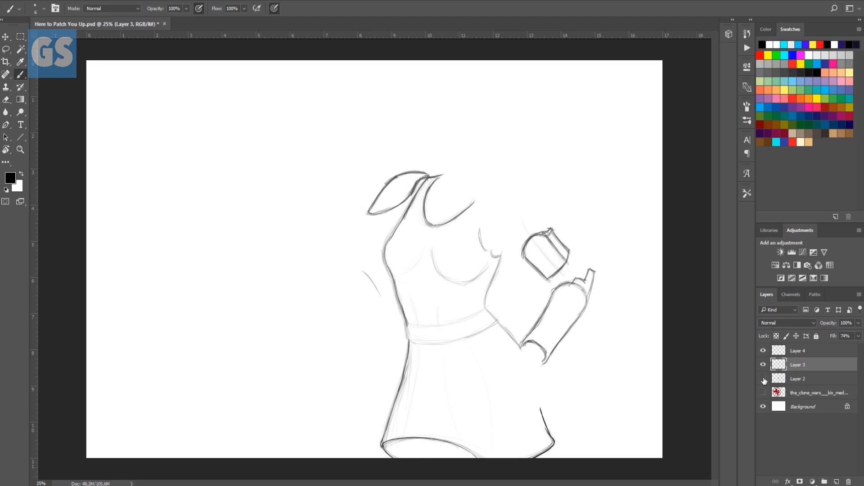
{"action": "left_click", "coordinate": [763, 380]}
{"action": "left_click", "coordinate": [763, 379]}
{"action": "left_click", "coordinate": [763, 379]}
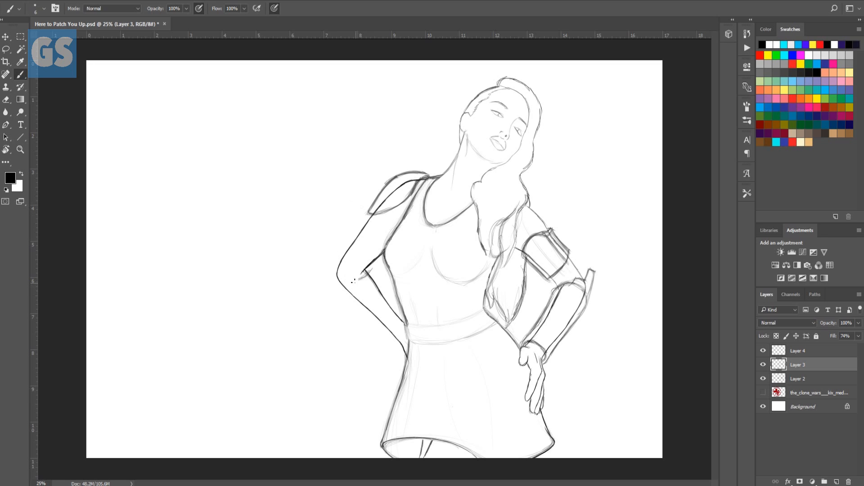
Sketch a matching guard along the left forearm, outlining both sides from the elbow toward the wrist.
{"action": "left_click_drag", "start_coordinate": [356, 279], "coordinate": [345, 287]}
{"action": "mouse_move", "coordinate": [372, 273]}
{"action": "left_mouse_down"}
{"action": "mouse_move", "coordinate": [402, 318]}
{"action": "mouse_move", "coordinate": [383, 287]}
{"action": "mouse_move", "coordinate": [402, 317]}
{"action": "left_mouse_up"}
{"action": "mouse_move", "coordinate": [379, 287]}
{"action": "left_mouse_down"}
{"action": "mouse_move", "coordinate": [394, 309]}
{"action": "mouse_move", "coordinate": [390, 301]}
{"action": "left_mouse_up"}
{"action": "left_click_drag", "start_coordinate": [372, 273], "coordinate": [386, 297]}
{"action": "left_click_drag", "start_coordinate": [394, 342], "coordinate": [363, 309]}
{"action": "left_click_drag", "start_coordinate": [389, 336], "coordinate": [383, 332]}
{"action": "left_click_drag", "start_coordinate": [347, 294], "coordinate": [374, 319]}
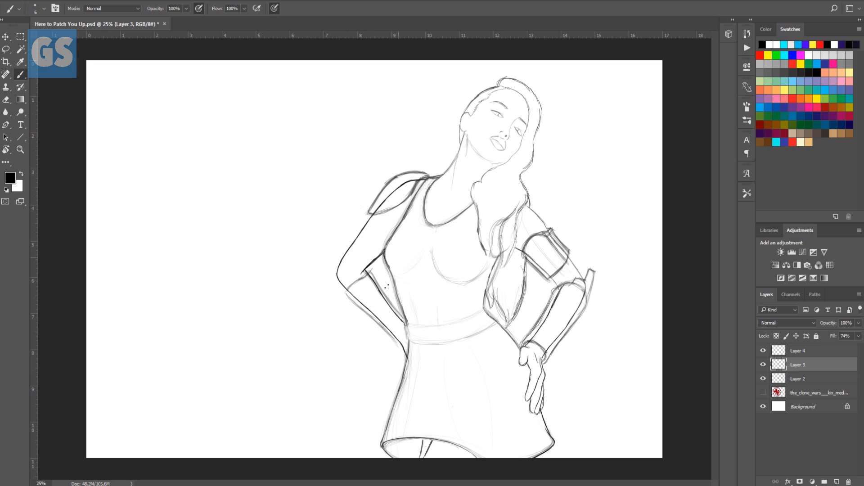
Close the left forearm guard at the wrist and add its jagged top edge with a pointed elbow flare.
{"action": "left_click_drag", "start_coordinate": [406, 333], "coordinate": [395, 341]}
{"action": "left_click_drag", "start_coordinate": [345, 294], "coordinate": [327, 262]}
{"action": "mouse_move", "coordinate": [344, 276]}
{"action": "left_mouse_down"}
{"action": "mouse_move", "coordinate": [355, 276]}
{"action": "mouse_move", "coordinate": [338, 274]}
{"action": "mouse_move", "coordinate": [332, 261]}
{"action": "mouse_move", "coordinate": [340, 288]}
{"action": "mouse_move", "coordinate": [330, 275]}
{"action": "left_mouse_up"}
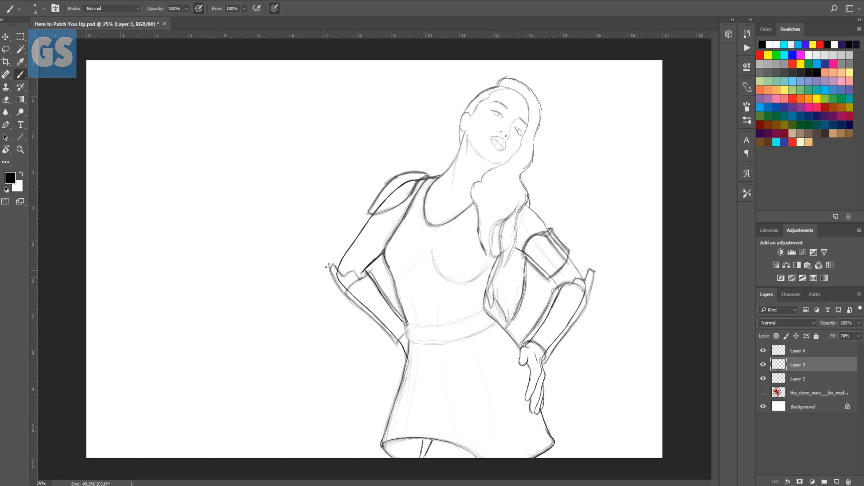
{"action": "left_click_drag", "start_coordinate": [330, 268], "coordinate": [338, 286]}
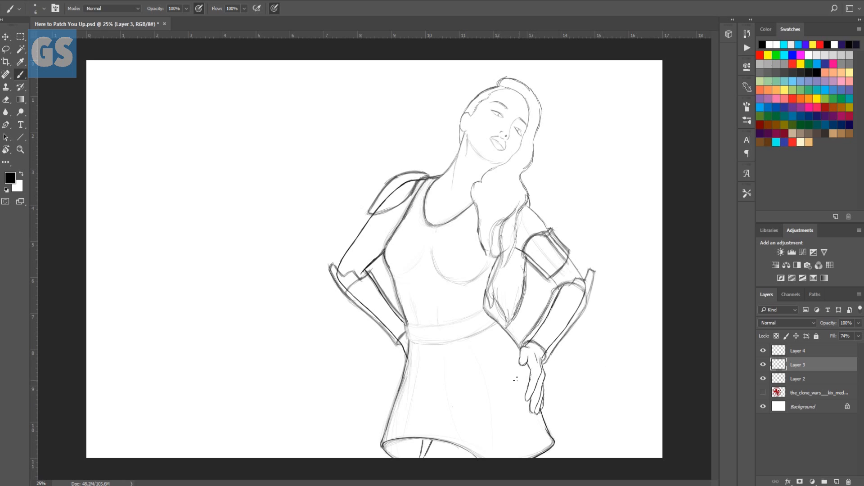
Erase the arm and shoulder lines on Layer 2 that lie beneath the shoulder pad, armband and forearm guards.
{"action": "left_click", "coordinate": [805, 379]}
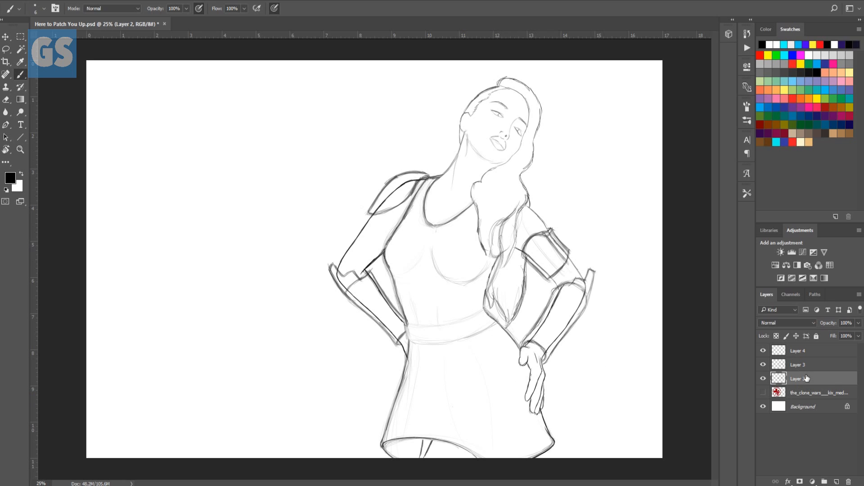
{"action": "left_click_drag", "start_coordinate": [402, 184], "coordinate": [373, 210]}
{"action": "left_click_drag", "start_coordinate": [536, 336], "coordinate": [556, 296]}
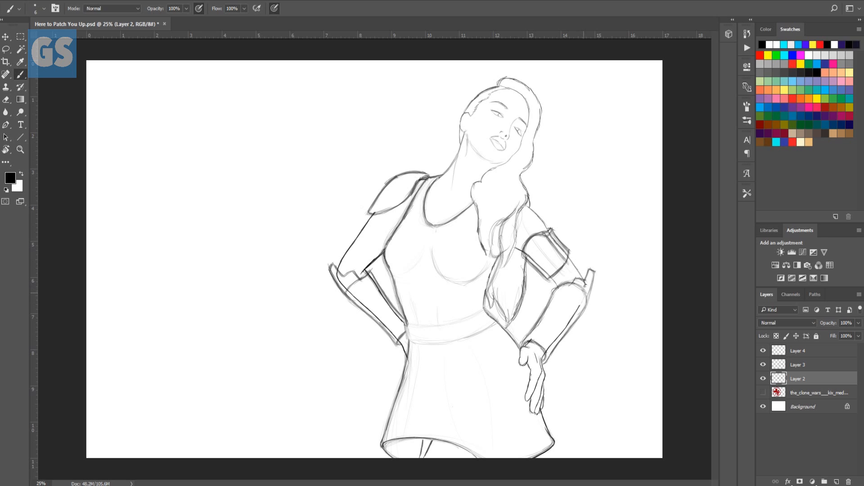
{"action": "left_click_drag", "start_coordinate": [580, 305], "coordinate": [547, 348]}
{"action": "left_click_drag", "start_coordinate": [529, 259], "coordinate": [525, 256]}
{"action": "left_click_drag", "start_coordinate": [565, 250], "coordinate": [554, 239]}
{"action": "left_click_drag", "start_coordinate": [348, 287], "coordinate": [395, 339]}
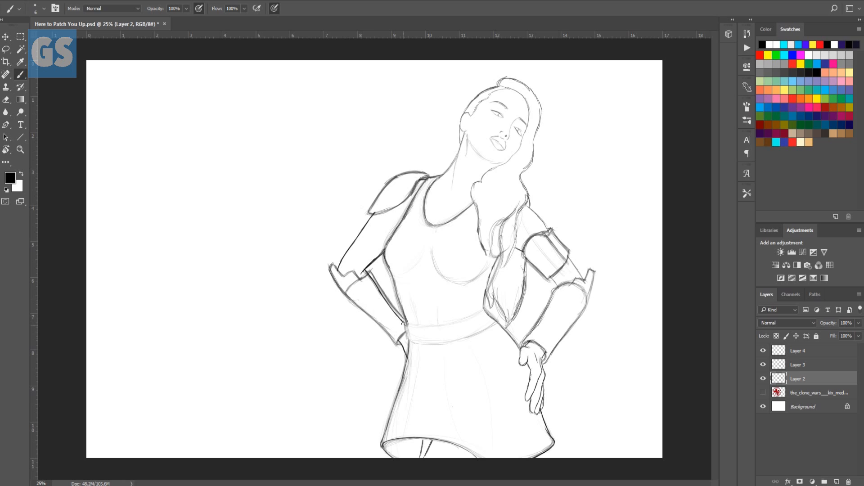
{"action": "left_click_drag", "start_coordinate": [383, 302], "coordinate": [393, 313]}
{"action": "left_click_drag", "start_coordinate": [370, 277], "coordinate": [375, 289]}
Trace the belt's upper edge across the waist on Layer 3 and define its slanted right end at the hip at 66.7% zoom.
{"action": "left_click", "coordinate": [836, 360]}
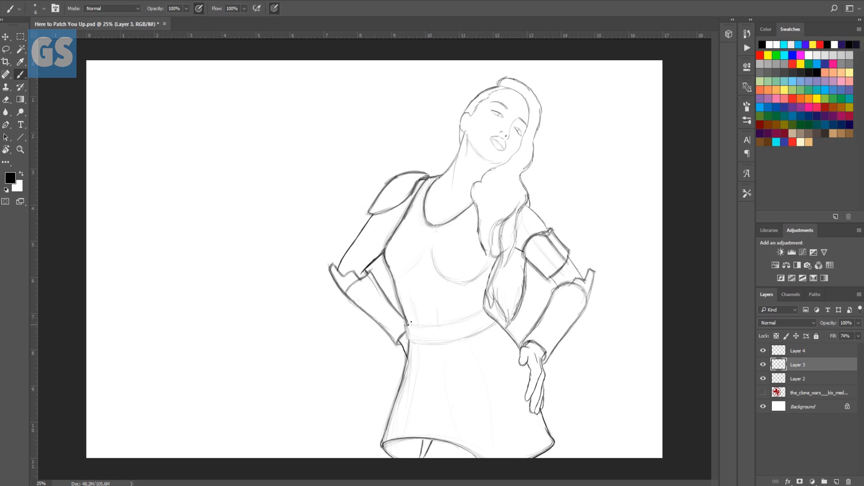
{"action": "mouse_move", "coordinate": [408, 324]}
{"action": "left_mouse_down"}
{"action": "mouse_move", "coordinate": [463, 317]}
{"action": "mouse_move", "coordinate": [433, 325]}
{"action": "mouse_move", "coordinate": [481, 310]}
{"action": "left_mouse_up"}
{"action": "key", "text": "ctrl+plus"}
{"action": "key", "text": "ctrl+plus"}
{"action": "key", "text": "ctrl+plus"}
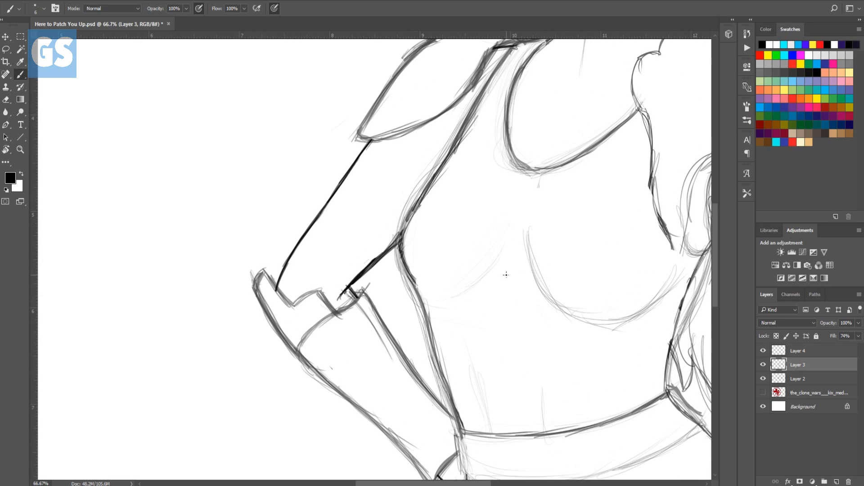
{"action": "left_click", "coordinate": [517, 485]}
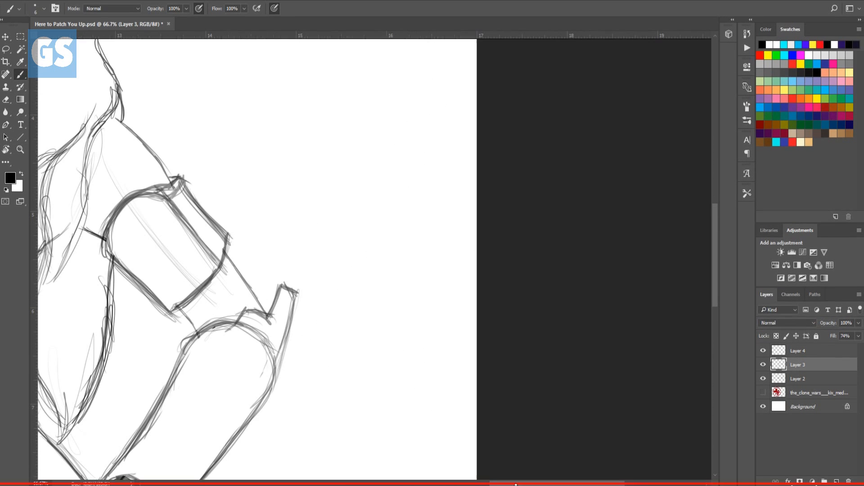
{"action": "left_click_drag", "start_coordinate": [508, 483], "coordinate": [428, 483]}
{"action": "left_click_drag", "start_coordinate": [716, 289], "coordinate": [715, 317]}
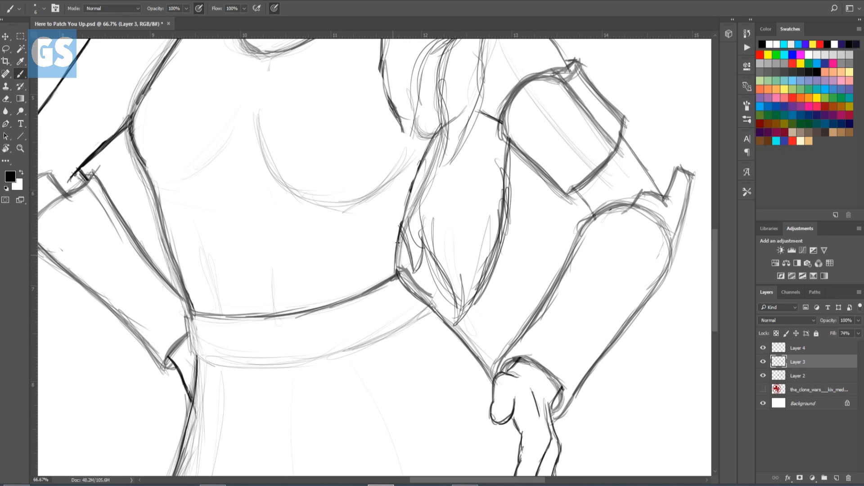
{"action": "key", "text": "ctrl+z"}
{"action": "left_click_drag", "start_coordinate": [380, 287], "coordinate": [394, 279]}
{"action": "left_click_drag", "start_coordinate": [369, 291], "coordinate": [392, 281]}
{"action": "mouse_move", "coordinate": [411, 277]}
{"action": "left_mouse_down"}
{"action": "mouse_move", "coordinate": [435, 302]}
{"action": "mouse_move", "coordinate": [428, 294]}
{"action": "left_mouse_up"}
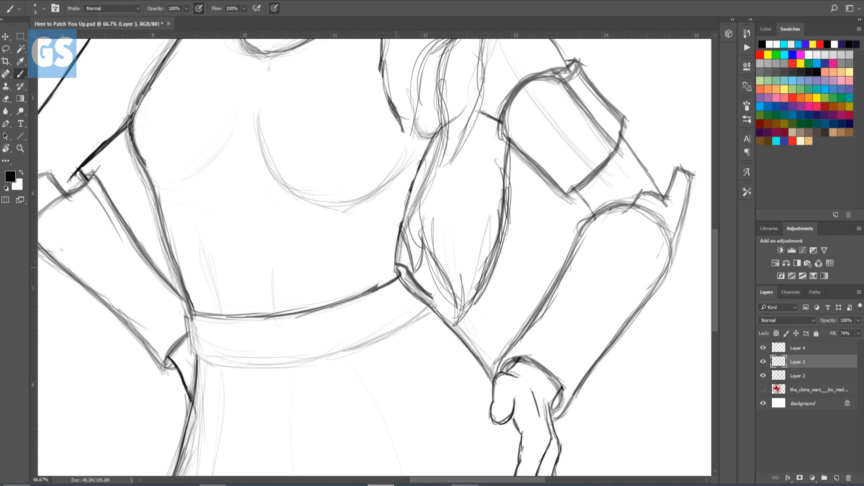
{"action": "left_click_drag", "start_coordinate": [396, 265], "coordinate": [398, 275]}
Erase the stray line ends at the waist's left corner and draw the belt's left end.
{"action": "key", "text": "e"}
{"action": "left_click_drag", "start_coordinate": [178, 288], "coordinate": [189, 308]}
{"action": "key", "text": "b"}
{"action": "left_click_drag", "start_coordinate": [192, 311], "coordinate": [210, 316]}
{"action": "mouse_move", "coordinate": [191, 306]}
{"action": "left_mouse_down"}
{"action": "mouse_move", "coordinate": [188, 336]}
{"action": "mouse_move", "coordinate": [186, 319]}
{"action": "left_mouse_up"}
{"action": "left_click_drag", "start_coordinate": [187, 335], "coordinate": [197, 358]}
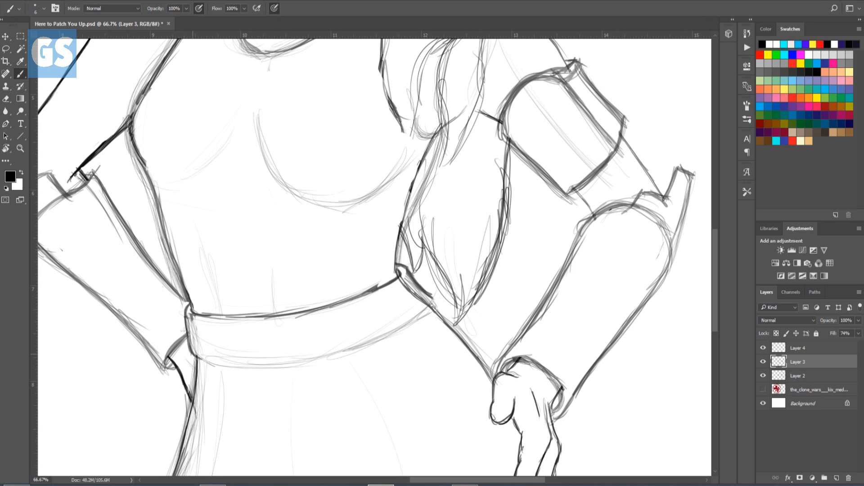
Trace the belt's lower edge between its left and right ends, and undo the last overlapping strokes.
{"action": "mouse_move", "coordinate": [315, 361]}
{"action": "left_mouse_down"}
{"action": "mouse_move", "coordinate": [365, 343]}
{"action": "mouse_move", "coordinate": [310, 363]}
{"action": "mouse_move", "coordinate": [364, 348]}
{"action": "mouse_move", "coordinate": [426, 307]}
{"action": "left_mouse_up"}
{"action": "mouse_move", "coordinate": [198, 358]}
{"action": "left_mouse_down"}
{"action": "mouse_move", "coordinate": [262, 367]}
{"action": "mouse_move", "coordinate": [317, 362]}
{"action": "left_mouse_up"}
{"action": "mouse_move", "coordinate": [256, 370]}
{"action": "left_mouse_down"}
{"action": "mouse_move", "coordinate": [316, 363]}
{"action": "mouse_move", "coordinate": [358, 344]}
{"action": "left_mouse_up"}
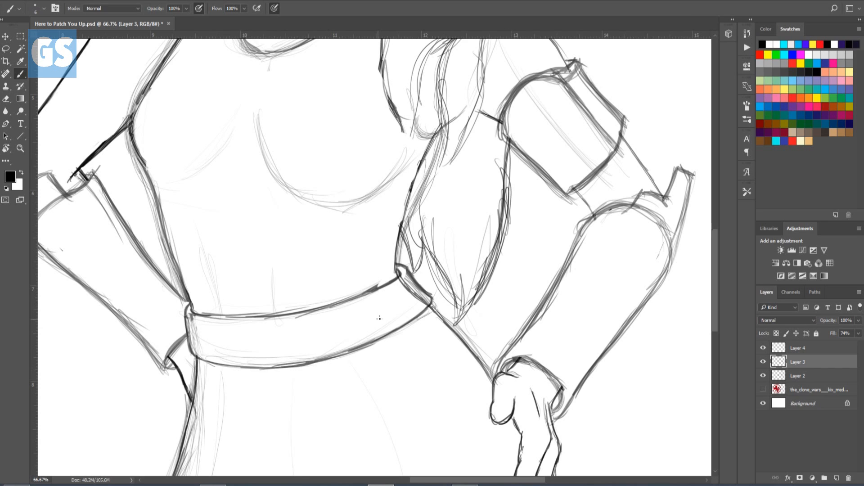
{"action": "key", "text": "ctrl+z"}
{"action": "key", "text": "ctrl+z"}
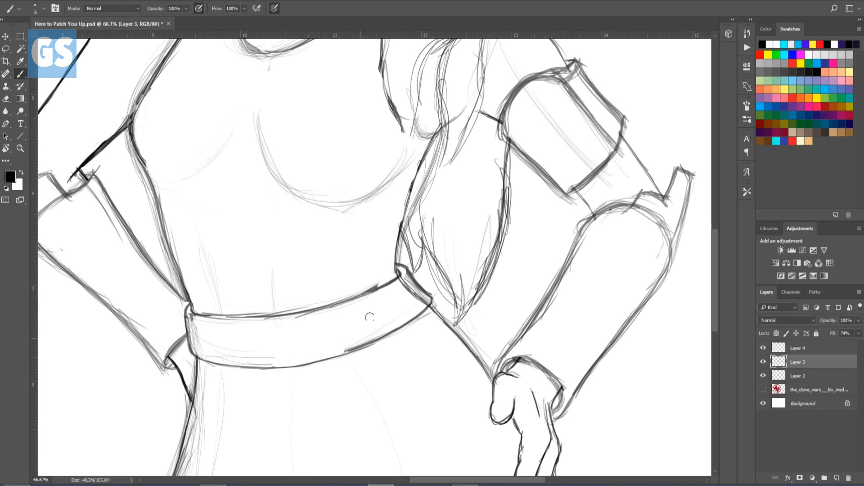
Touch up the belt's lower edge on Layer 3 and erase its rough upper edge across the waist.
{"action": "left_click_drag", "start_coordinate": [275, 368], "coordinate": [373, 345]}
{"action": "left_click_drag", "start_coordinate": [222, 317], "coordinate": [202, 314]}
{"action": "mouse_move", "coordinate": [269, 312]}
{"action": "left_mouse_down"}
{"action": "mouse_move", "coordinate": [317, 313]}
{"action": "mouse_move", "coordinate": [274, 318]}
{"action": "mouse_move", "coordinate": [360, 281]}
{"action": "left_mouse_up"}
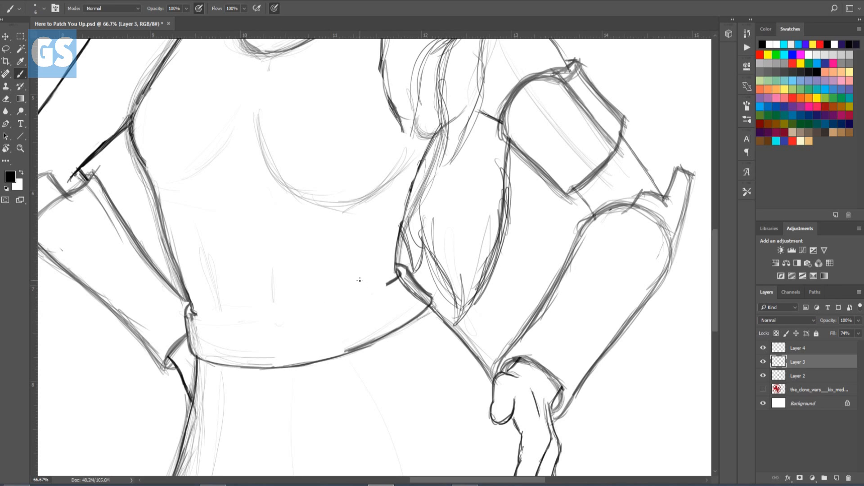
Redraw the belt's upper edge as one clean, darker curve from the waist's left corner to the right hip.
{"action": "mouse_move", "coordinate": [198, 315]}
{"action": "left_mouse_down"}
{"action": "mouse_move", "coordinate": [294, 311]}
{"action": "mouse_move", "coordinate": [378, 291]}
{"action": "left_mouse_up"}
{"action": "left_click_drag", "start_coordinate": [325, 309], "coordinate": [389, 284]}
{"action": "left_click_drag", "start_coordinate": [350, 303], "coordinate": [386, 285]}
{"action": "mouse_move", "coordinate": [223, 317]}
{"action": "left_mouse_down"}
{"action": "mouse_move", "coordinate": [339, 302]}
{"action": "mouse_move", "coordinate": [330, 304]}
{"action": "mouse_move", "coordinate": [389, 282]}
{"action": "left_mouse_up"}
{"action": "left_click_drag", "start_coordinate": [198, 314], "coordinate": [324, 304]}
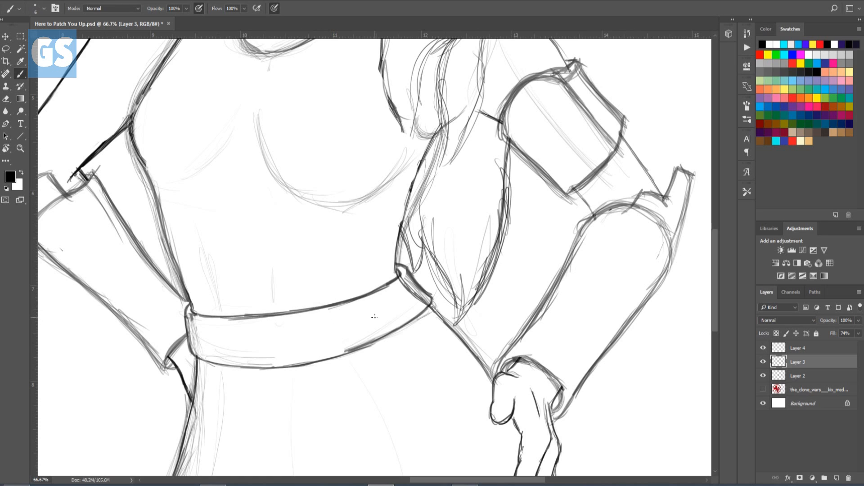
{"action": "left_click_drag", "start_coordinate": [198, 315], "coordinate": [310, 310]}
{"action": "mouse_move", "coordinate": [244, 318]}
{"action": "left_mouse_down"}
{"action": "mouse_move", "coordinate": [347, 302]}
{"action": "mouse_move", "coordinate": [396, 281]}
{"action": "left_mouse_up"}
Clean up the slanted hip end and the left corner of the belt on Layer 3.
{"action": "left_click", "coordinate": [806, 376]}
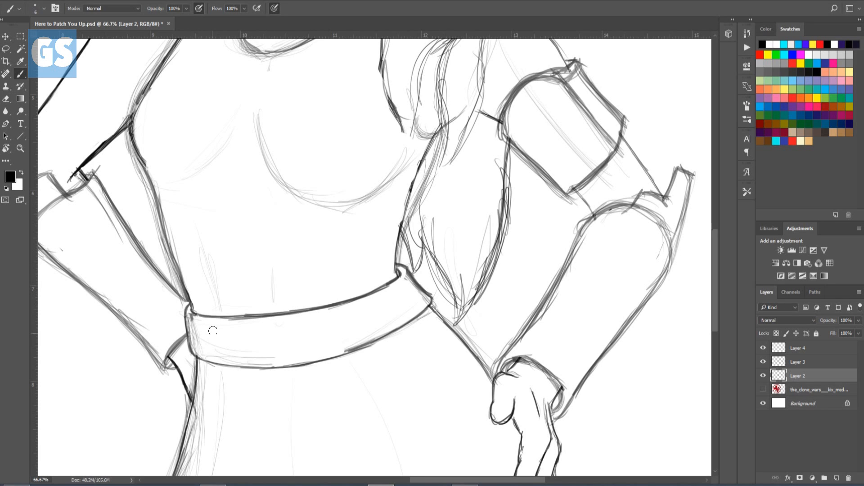
{"action": "left_click", "coordinate": [823, 361]}
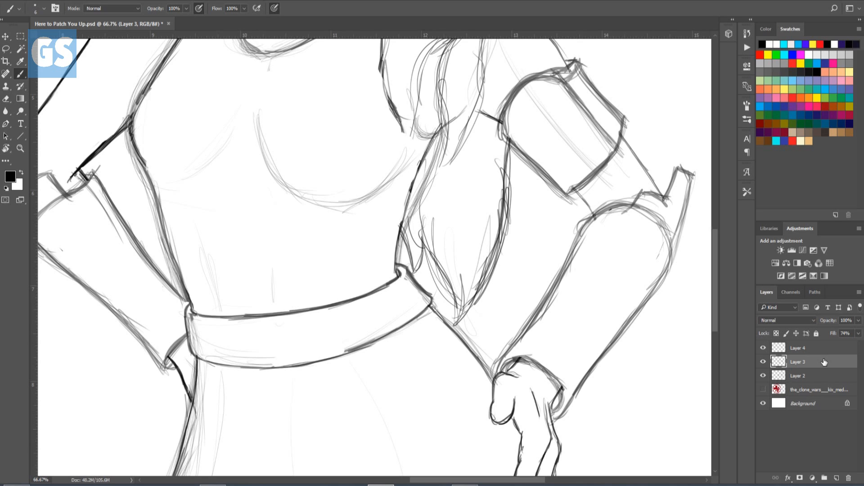
{"action": "mouse_move", "coordinate": [423, 297]}
{"action": "left_mouse_down"}
{"action": "mouse_move", "coordinate": [405, 279]}
{"action": "mouse_move", "coordinate": [424, 294]}
{"action": "left_mouse_up"}
{"action": "left_click_drag", "start_coordinate": [412, 277], "coordinate": [428, 294]}
{"action": "left_click_drag", "start_coordinate": [191, 317], "coordinate": [194, 322]}
{"action": "mouse_move", "coordinate": [186, 316]}
{"action": "left_mouse_down"}
{"action": "mouse_move", "coordinate": [187, 332]}
{"action": "mouse_move", "coordinate": [187, 312]}
{"action": "mouse_move", "coordinate": [195, 314]}
{"action": "left_mouse_up"}
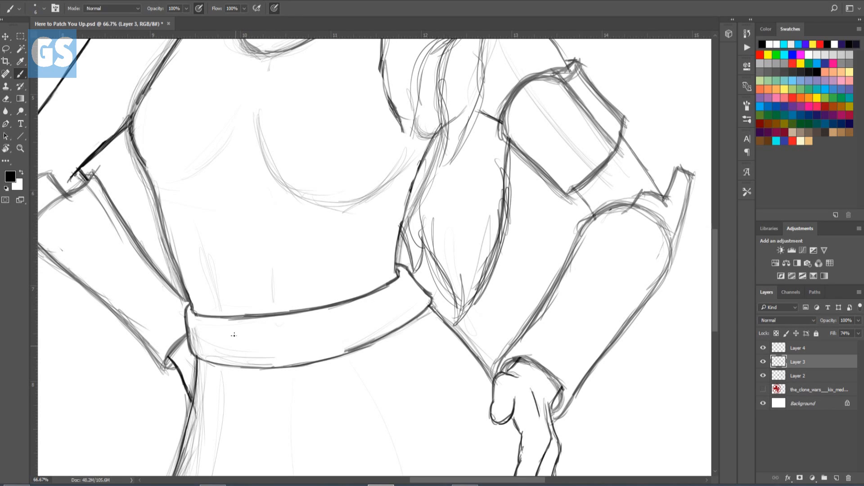
{"action": "left_click_drag", "start_coordinate": [270, 317], "coordinate": [271, 330]}
{"action": "left_click_drag", "start_coordinate": [270, 329], "coordinate": [284, 330]}
{"action": "key", "text": "ctrl+alt+z"}
{"action": "key", "text": "ctrl+alt+z"}
Draw a stepped buckle outline on the belt and divide the band into segments with vertical lines.
{"action": "left_click_drag", "start_coordinate": [261, 318], "coordinate": [265, 366]}
{"action": "left_click_drag", "start_coordinate": [264, 356], "coordinate": [271, 356]}
{"action": "left_click_drag", "start_coordinate": [271, 328], "coordinate": [274, 355]}
{"action": "mouse_move", "coordinate": [234, 363]}
{"action": "left_mouse_down"}
{"action": "mouse_move", "coordinate": [228, 317]}
{"action": "mouse_move", "coordinate": [234, 365]}
{"action": "mouse_move", "coordinate": [230, 338]}
{"action": "mouse_move", "coordinate": [234, 365]}
{"action": "left_mouse_up"}
{"action": "mouse_move", "coordinate": [200, 330]}
{"action": "left_mouse_down"}
{"action": "mouse_move", "coordinate": [207, 364]}
{"action": "mouse_move", "coordinate": [200, 317]}
{"action": "mouse_move", "coordinate": [206, 361]}
{"action": "mouse_move", "coordinate": [200, 317]}
{"action": "mouse_move", "coordinate": [204, 353]}
{"action": "mouse_move", "coordinate": [201, 325]}
{"action": "mouse_move", "coordinate": [196, 335]}
{"action": "mouse_move", "coordinate": [187, 319]}
{"action": "mouse_move", "coordinate": [194, 357]}
{"action": "mouse_move", "coordinate": [191, 323]}
{"action": "left_mouse_up"}
{"action": "mouse_move", "coordinate": [307, 315]}
{"action": "left_mouse_down"}
{"action": "mouse_move", "coordinate": [315, 364]}
{"action": "mouse_move", "coordinate": [304, 311]}
{"action": "mouse_move", "coordinate": [310, 358]}
{"action": "mouse_move", "coordinate": [308, 325]}
{"action": "mouse_move", "coordinate": [310, 349]}
{"action": "mouse_move", "coordinate": [308, 325]}
{"action": "left_mouse_up"}
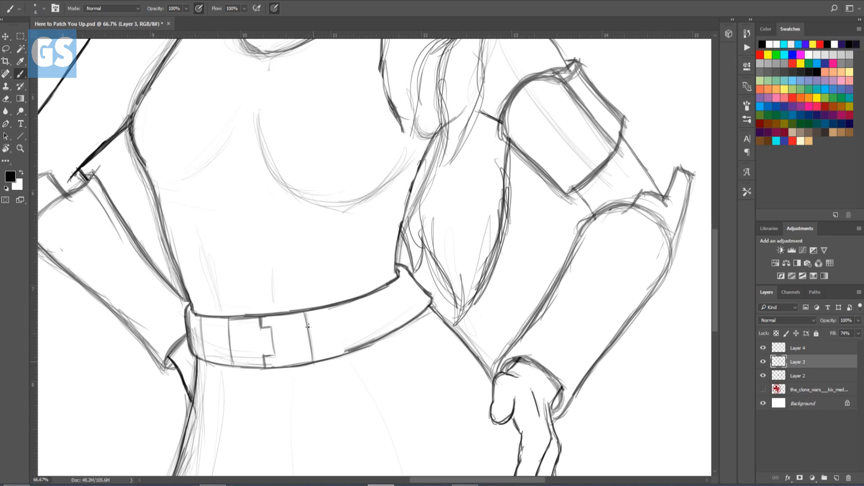
{"action": "mouse_move", "coordinate": [347, 304]}
{"action": "left_mouse_down"}
{"action": "mouse_move", "coordinate": [356, 353]}
{"action": "mouse_move", "coordinate": [350, 321]}
{"action": "left_mouse_up"}
Draw the inner vertical edge of a hip pouch crossing the belt near its right end.
{"action": "left_click_drag", "start_coordinate": [371, 265], "coordinate": [390, 353]}
{"action": "left_click_drag", "start_coordinate": [378, 290], "coordinate": [400, 367]}
{"action": "key", "text": "ctrl+z"}
{"action": "mouse_move", "coordinate": [382, 320]}
{"action": "left_mouse_down"}
{"action": "mouse_move", "coordinate": [388, 357]}
{"action": "mouse_move", "coordinate": [386, 345]}
{"action": "left_mouse_up"}
{"action": "mouse_move", "coordinate": [376, 293]}
{"action": "left_mouse_down"}
{"action": "mouse_move", "coordinate": [384, 334]}
{"action": "mouse_move", "coordinate": [383, 326]}
{"action": "left_mouse_up"}
{"action": "left_click_drag", "start_coordinate": [373, 271], "coordinate": [390, 362]}
{"action": "left_click_drag", "start_coordinate": [378, 301], "coordinate": [389, 356]}
{"action": "mouse_move", "coordinate": [371, 265]}
{"action": "left_mouse_down"}
{"action": "mouse_move", "coordinate": [379, 308]}
{"action": "mouse_move", "coordinate": [375, 289]}
{"action": "left_mouse_up"}
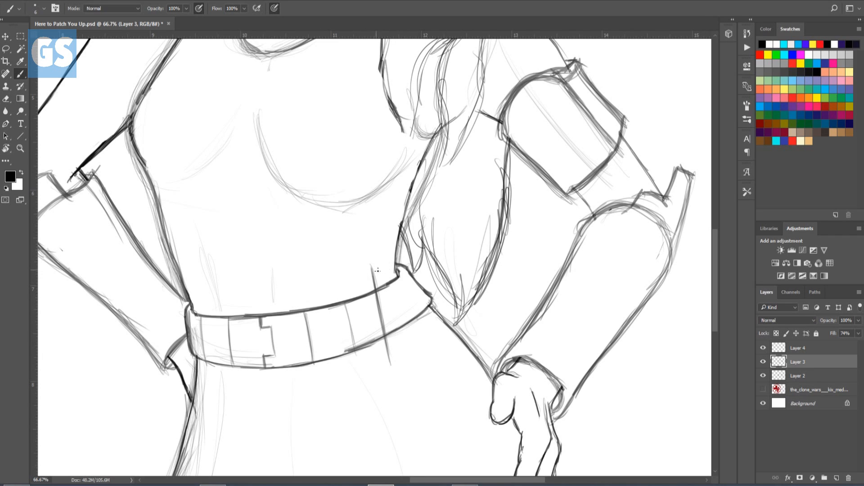
Sketch the boxy pouch's top face and the vertical edge of its front corner.
{"action": "mouse_move", "coordinate": [378, 269]}
{"action": "left_mouse_down"}
{"action": "mouse_move", "coordinate": [405, 280]}
{"action": "mouse_move", "coordinate": [453, 262]}
{"action": "mouse_move", "coordinate": [411, 258]}
{"action": "mouse_move", "coordinate": [436, 270]}
{"action": "mouse_move", "coordinate": [408, 257]}
{"action": "mouse_move", "coordinate": [430, 264]}
{"action": "left_mouse_up"}
{"action": "mouse_move", "coordinate": [371, 268]}
{"action": "left_mouse_down"}
{"action": "mouse_move", "coordinate": [402, 252]}
{"action": "mouse_move", "coordinate": [374, 268]}
{"action": "mouse_move", "coordinate": [419, 265]}
{"action": "mouse_move", "coordinate": [408, 281]}
{"action": "mouse_move", "coordinate": [430, 266]}
{"action": "left_mouse_up"}
{"action": "left_click_drag", "start_coordinate": [407, 285], "coordinate": [423, 368]}
{"action": "left_click_drag", "start_coordinate": [414, 321], "coordinate": [422, 362]}
{"action": "left_click_drag", "start_coordinate": [411, 300], "coordinate": [418, 338]}
{"action": "left_click_drag", "start_coordinate": [408, 283], "coordinate": [419, 345]}
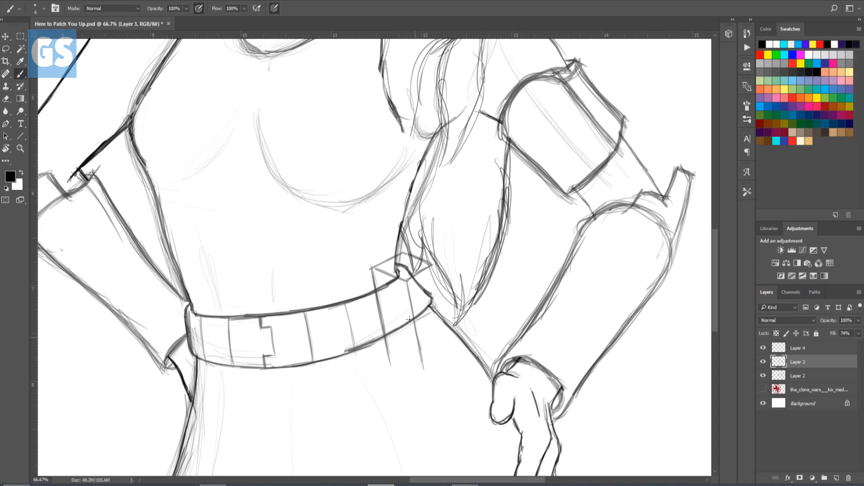
Close the pouch's bottom edges and draw its outer vertical side.
{"action": "mouse_move", "coordinate": [393, 371]}
{"action": "left_mouse_down"}
{"action": "mouse_move", "coordinate": [391, 364]}
{"action": "mouse_move", "coordinate": [422, 366]}
{"action": "left_mouse_up"}
{"action": "left_click_drag", "start_coordinate": [391, 362], "coordinate": [423, 363]}
{"action": "mouse_move", "coordinate": [387, 349]}
{"action": "left_mouse_down"}
{"action": "mouse_move", "coordinate": [389, 358]}
{"action": "mouse_move", "coordinate": [421, 361]}
{"action": "mouse_move", "coordinate": [449, 341]}
{"action": "mouse_move", "coordinate": [443, 314]}
{"action": "mouse_move", "coordinate": [447, 339]}
{"action": "left_mouse_up"}
{"action": "mouse_move", "coordinate": [433, 276]}
{"action": "left_mouse_down"}
{"action": "mouse_move", "coordinate": [448, 338]}
{"action": "mouse_move", "coordinate": [432, 269]}
{"action": "mouse_move", "coordinate": [448, 342]}
{"action": "mouse_move", "coordinate": [442, 320]}
{"action": "left_mouse_up"}
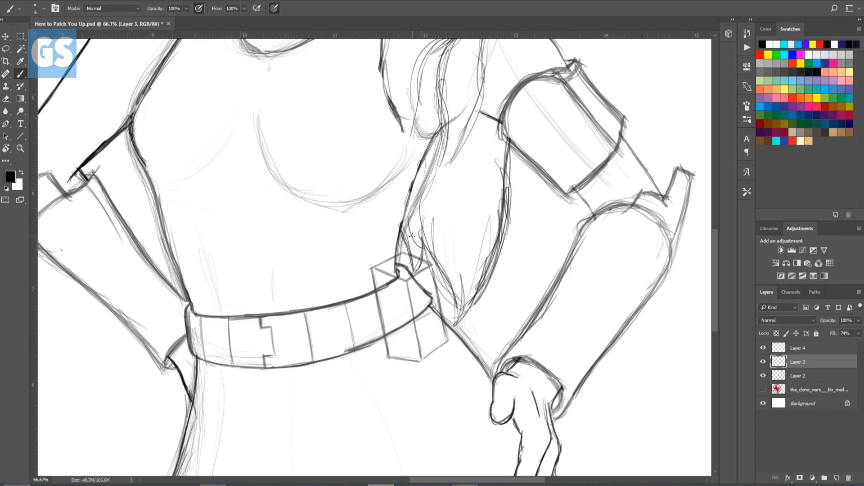
Erase the belt lines inside the pouch and redraw its top face and front corner edge.
{"action": "mouse_move", "coordinate": [391, 276]}
{"action": "left_mouse_down"}
{"action": "mouse_move", "coordinate": [383, 273]}
{"action": "mouse_move", "coordinate": [411, 279]}
{"action": "mouse_move", "coordinate": [428, 268]}
{"action": "mouse_move", "coordinate": [397, 265]}
{"action": "mouse_move", "coordinate": [430, 302]}
{"action": "mouse_move", "coordinate": [403, 332]}
{"action": "mouse_move", "coordinate": [388, 327]}
{"action": "mouse_move", "coordinate": [382, 288]}
{"action": "mouse_move", "coordinate": [394, 279]}
{"action": "left_mouse_up"}
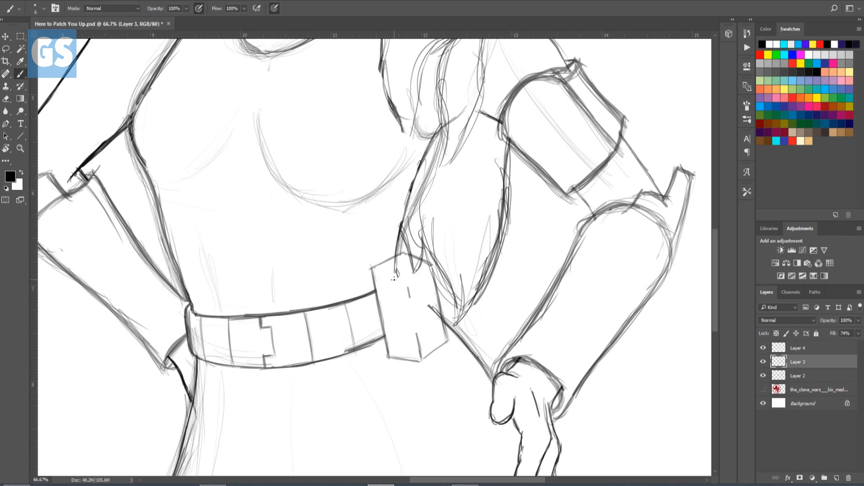
{"action": "left_click_drag", "start_coordinate": [403, 252], "coordinate": [430, 265]}
{"action": "left_click_drag", "start_coordinate": [405, 254], "coordinate": [432, 272]}
{"action": "left_click_drag", "start_coordinate": [395, 283], "coordinate": [373, 269]}
{"action": "mouse_move", "coordinate": [407, 288]}
{"action": "left_mouse_down"}
{"action": "mouse_move", "coordinate": [433, 272]}
{"action": "mouse_move", "coordinate": [423, 280]}
{"action": "mouse_move", "coordinate": [413, 325]}
{"action": "mouse_move", "coordinate": [420, 361]}
{"action": "mouse_move", "coordinate": [408, 315]}
{"action": "mouse_move", "coordinate": [423, 361]}
{"action": "left_mouse_up"}
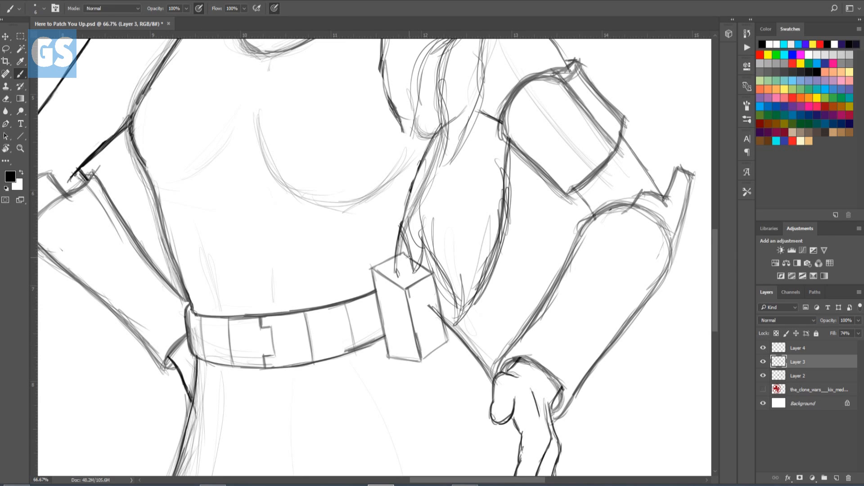
Undo the last pouch strokes and erase the box's front corner and outer side edges.
{"action": "left_click_drag", "start_coordinate": [407, 289], "coordinate": [413, 309]}
{"action": "key", "text": "ctrl+z"}
{"action": "key", "text": "ctrl+z"}
{"action": "key", "text": "ctrl+z"}
{"action": "key", "text": "ctrl+z"}
{"action": "mouse_move", "coordinate": [428, 359]}
{"action": "left_mouse_down"}
{"action": "mouse_move", "coordinate": [443, 343]}
{"action": "mouse_move", "coordinate": [443, 322]}
{"action": "mouse_move", "coordinate": [432, 277]}
{"action": "mouse_move", "coordinate": [415, 281]}
{"action": "left_mouse_up"}
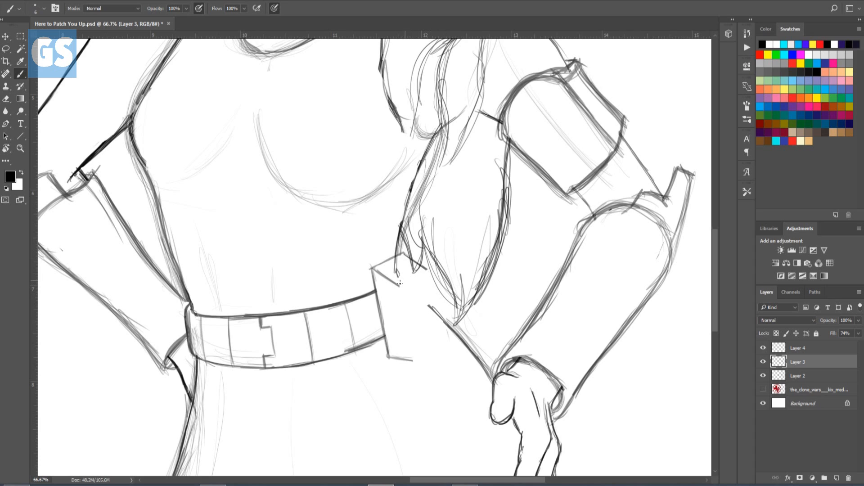
Redraw the pouch narrower with a new top face, front corner edge and outer side.
{"action": "mouse_move", "coordinate": [424, 270]}
{"action": "left_mouse_down"}
{"action": "mouse_move", "coordinate": [396, 285]}
{"action": "mouse_move", "coordinate": [410, 277]}
{"action": "left_mouse_up"}
{"action": "left_click_drag", "start_coordinate": [404, 315], "coordinate": [399, 291]}
{"action": "mouse_move", "coordinate": [414, 361]}
{"action": "left_mouse_down"}
{"action": "mouse_move", "coordinate": [399, 289]}
{"action": "mouse_move", "coordinate": [413, 359]}
{"action": "left_mouse_up"}
{"action": "left_click_drag", "start_coordinate": [425, 276], "coordinate": [435, 316]}
{"action": "left_click_drag", "start_coordinate": [442, 346], "coordinate": [437, 315]}
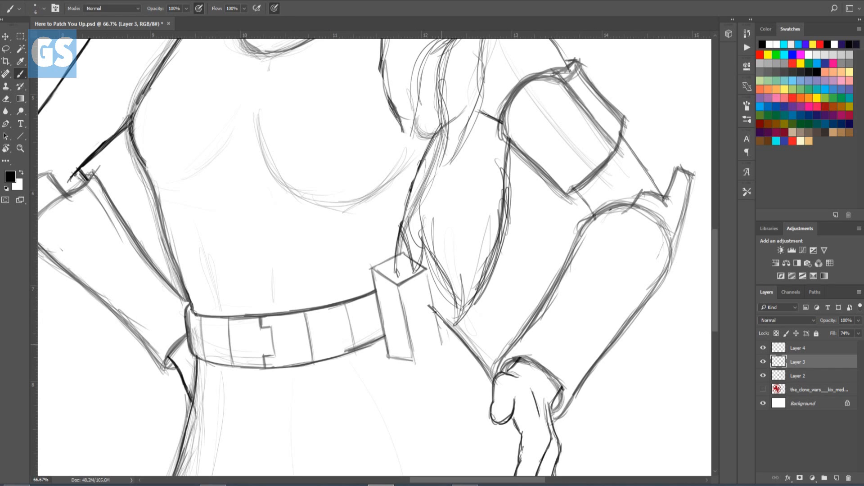
Close the narrower pouch's bottom edge, darken its front corner and add a small latch shape on its side face.
{"action": "left_click_drag", "start_coordinate": [413, 356], "coordinate": [442, 343]}
{"action": "mouse_move", "coordinate": [417, 357]}
{"action": "left_mouse_down"}
{"action": "mouse_move", "coordinate": [441, 343]}
{"action": "mouse_move", "coordinate": [430, 350]}
{"action": "left_mouse_up"}
{"action": "mouse_move", "coordinate": [423, 269]}
{"action": "left_mouse_down"}
{"action": "mouse_move", "coordinate": [412, 275]}
{"action": "mouse_move", "coordinate": [421, 268]}
{"action": "left_mouse_up"}
{"action": "mouse_move", "coordinate": [414, 360]}
{"action": "left_mouse_down"}
{"action": "mouse_move", "coordinate": [440, 343]}
{"action": "mouse_move", "coordinate": [430, 293]}
{"action": "left_mouse_up"}
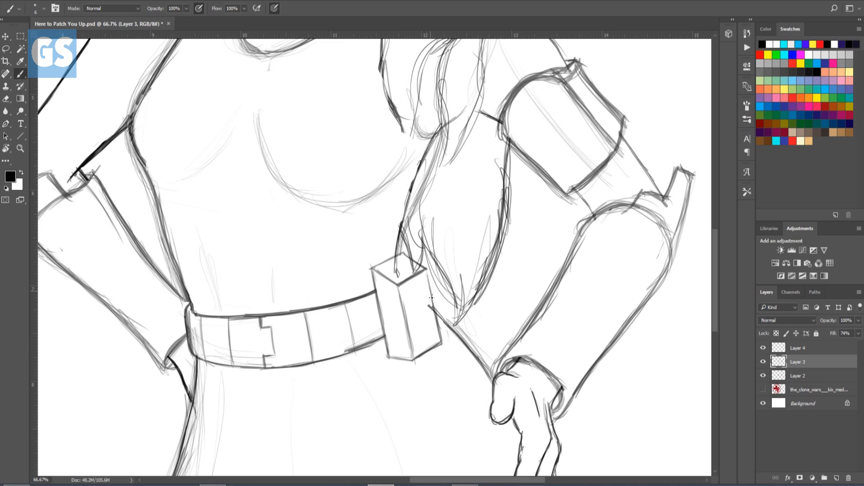
{"action": "mouse_move", "coordinate": [412, 356]}
{"action": "left_mouse_down"}
{"action": "mouse_move", "coordinate": [399, 286]}
{"action": "mouse_move", "coordinate": [412, 341]}
{"action": "left_mouse_up"}
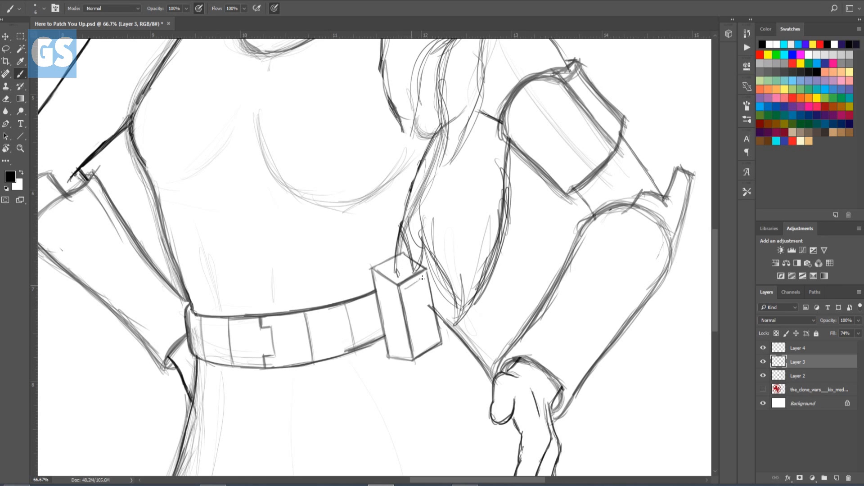
{"action": "mouse_move", "coordinate": [422, 277]}
{"action": "left_mouse_down"}
{"action": "mouse_move", "coordinate": [403, 287]}
{"action": "mouse_move", "coordinate": [424, 277]}
{"action": "mouse_move", "coordinate": [417, 281]}
{"action": "mouse_move", "coordinate": [422, 278]}
{"action": "mouse_move", "coordinate": [426, 290]}
{"action": "mouse_move", "coordinate": [411, 296]}
{"action": "mouse_move", "coordinate": [409, 313]}
{"action": "mouse_move", "coordinate": [406, 304]}
{"action": "mouse_move", "coordinate": [409, 316]}
{"action": "mouse_move", "coordinate": [429, 306]}
{"action": "mouse_move", "coordinate": [421, 290]}
{"action": "mouse_move", "coordinate": [415, 310]}
{"action": "mouse_move", "coordinate": [411, 297]}
{"action": "mouse_move", "coordinate": [414, 311]}
{"action": "mouse_move", "coordinate": [419, 286]}
{"action": "mouse_move", "coordinate": [428, 308]}
{"action": "left_mouse_up"}
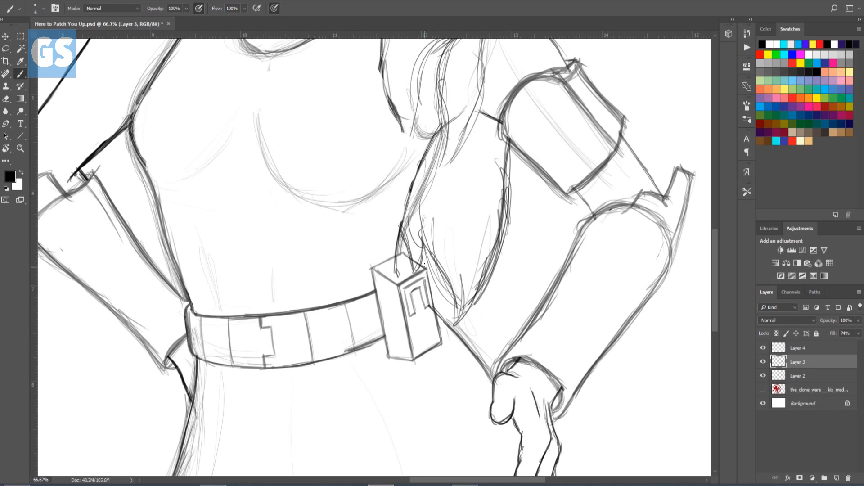
Show the medic symbol layer and erase its parts overlapping the figure's torso, shoulder pad, arm and skirt.
{"action": "key", "text": "ctrl+minus"}
{"action": "key", "text": "ctrl+minus"}
{"action": "key", "text": "ctrl+minus"}
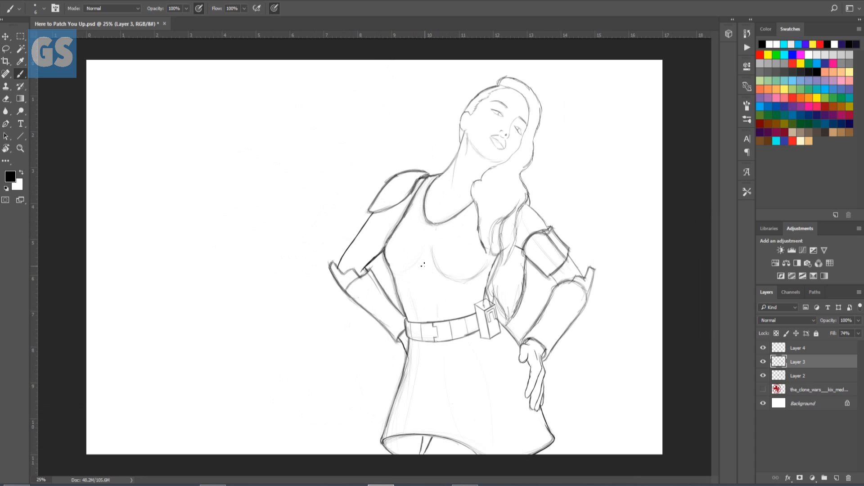
{"action": "left_click", "coordinate": [763, 386]}
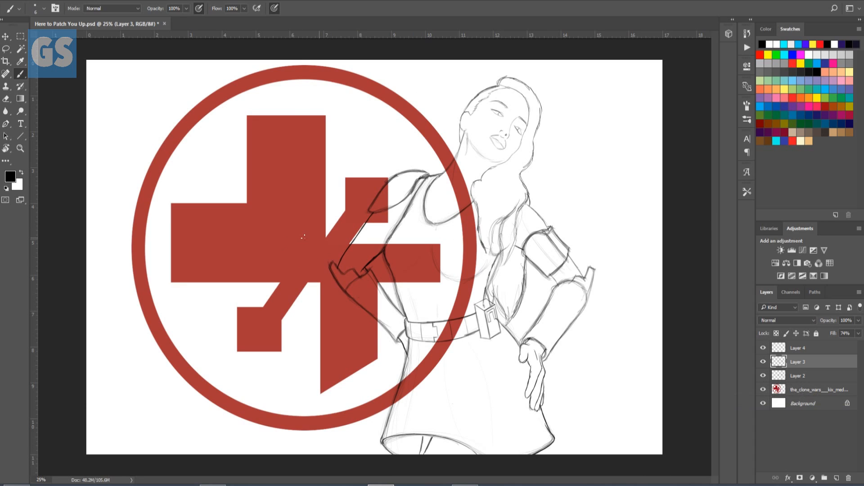
{"action": "left_click", "coordinate": [804, 386]}
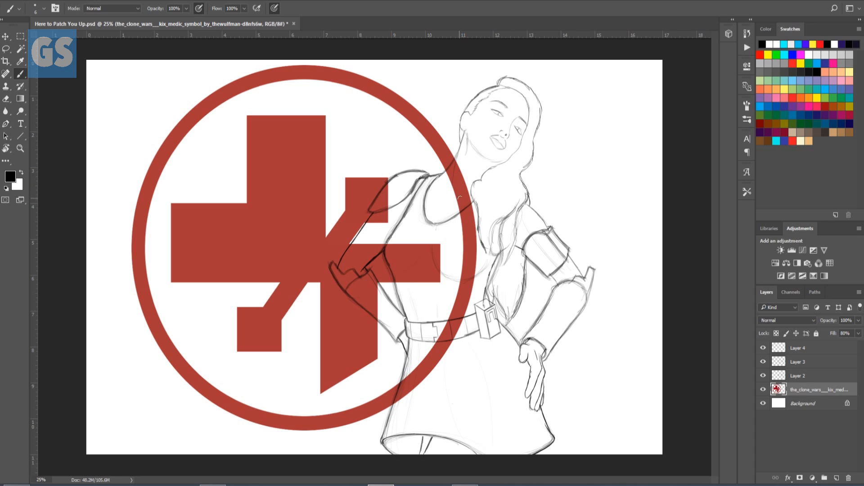
{"action": "mouse_move", "coordinate": [460, 198]}
{"action": "left_mouse_down"}
{"action": "mouse_move", "coordinate": [455, 173]}
{"action": "mouse_move", "coordinate": [446, 181]}
{"action": "mouse_move", "coordinate": [461, 160]}
{"action": "mouse_move", "coordinate": [453, 205]}
{"action": "mouse_move", "coordinate": [466, 236]}
{"action": "mouse_move", "coordinate": [479, 238]}
{"action": "mouse_move", "coordinate": [479, 250]}
{"action": "mouse_move", "coordinate": [452, 311]}
{"action": "mouse_move", "coordinate": [460, 325]}
{"action": "mouse_move", "coordinate": [450, 319]}
{"action": "mouse_move", "coordinate": [402, 406]}
{"action": "mouse_move", "coordinate": [416, 364]}
{"action": "left_mouse_up"}
{"action": "mouse_move", "coordinate": [439, 265]}
{"action": "left_mouse_down"}
{"action": "mouse_move", "coordinate": [427, 254]}
{"action": "mouse_move", "coordinate": [418, 287]}
{"action": "mouse_move", "coordinate": [410, 255]}
{"action": "mouse_move", "coordinate": [396, 277]}
{"action": "mouse_move", "coordinate": [398, 245]}
{"action": "mouse_move", "coordinate": [389, 250]}
{"action": "mouse_move", "coordinate": [400, 275]}
{"action": "left_mouse_up"}
{"action": "mouse_move", "coordinate": [372, 243]}
{"action": "left_mouse_down"}
{"action": "mouse_move", "coordinate": [362, 257]}
{"action": "mouse_move", "coordinate": [382, 237]}
{"action": "mouse_move", "coordinate": [361, 258]}
{"action": "mouse_move", "coordinate": [367, 238]}
{"action": "mouse_move", "coordinate": [346, 271]}
{"action": "mouse_move", "coordinate": [349, 248]}
{"action": "mouse_move", "coordinate": [386, 209]}
{"action": "mouse_move", "coordinate": [376, 227]}
{"action": "mouse_move", "coordinate": [395, 192]}
{"action": "mouse_move", "coordinate": [378, 205]}
{"action": "mouse_move", "coordinate": [391, 200]}
{"action": "left_mouse_up"}
{"action": "mouse_move", "coordinate": [357, 277]}
{"action": "left_mouse_down"}
{"action": "mouse_move", "coordinate": [373, 292]}
{"action": "mouse_move", "coordinate": [377, 281]}
{"action": "mouse_move", "coordinate": [373, 297]}
{"action": "mouse_move", "coordinate": [354, 284]}
{"action": "mouse_move", "coordinate": [380, 307]}
{"action": "mouse_move", "coordinate": [341, 275]}
{"action": "mouse_move", "coordinate": [362, 293]}
{"action": "left_mouse_up"}
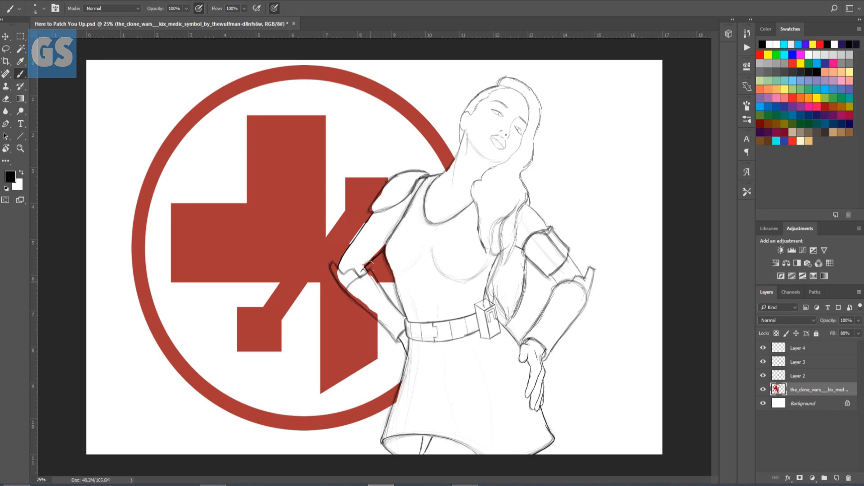